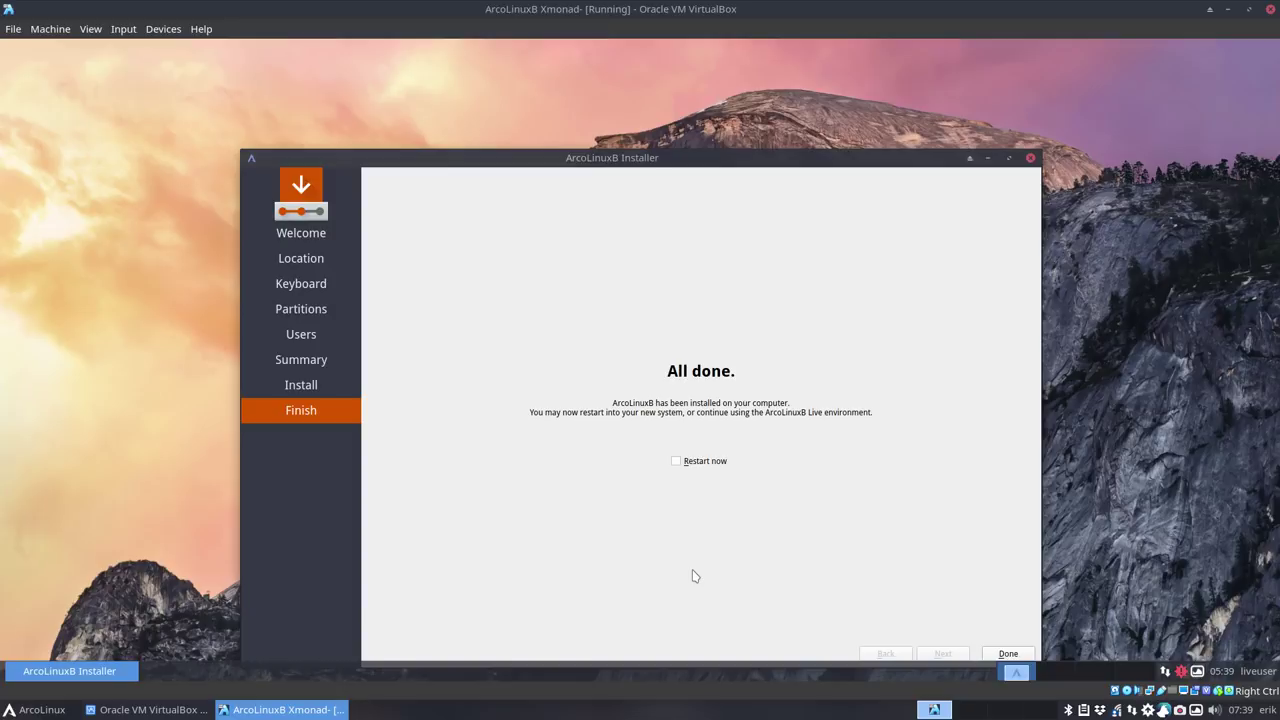
Switch the VM to full screen, tick 'Restart now' and finish the Calamares installer
{"action": "key", "text": "Control_R+f"}
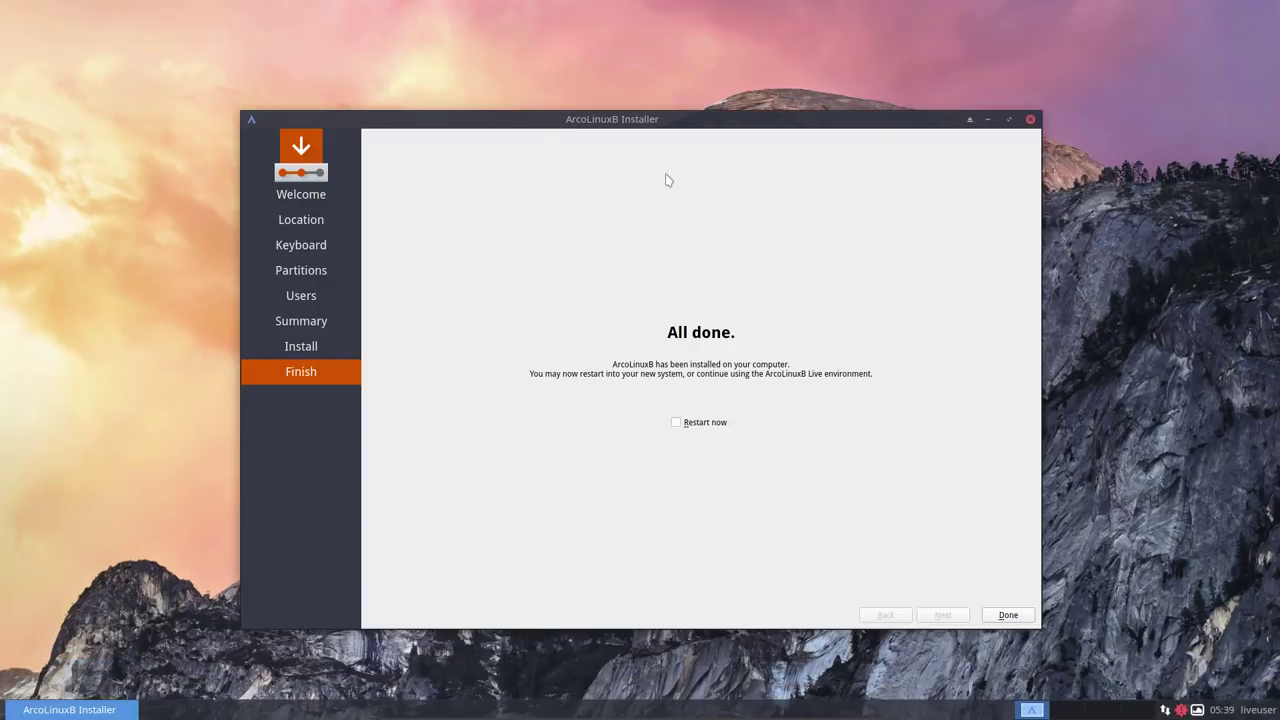
{"action": "left_click", "coordinate": [680, 427]}
{"action": "left_click", "coordinate": [1008, 616]}
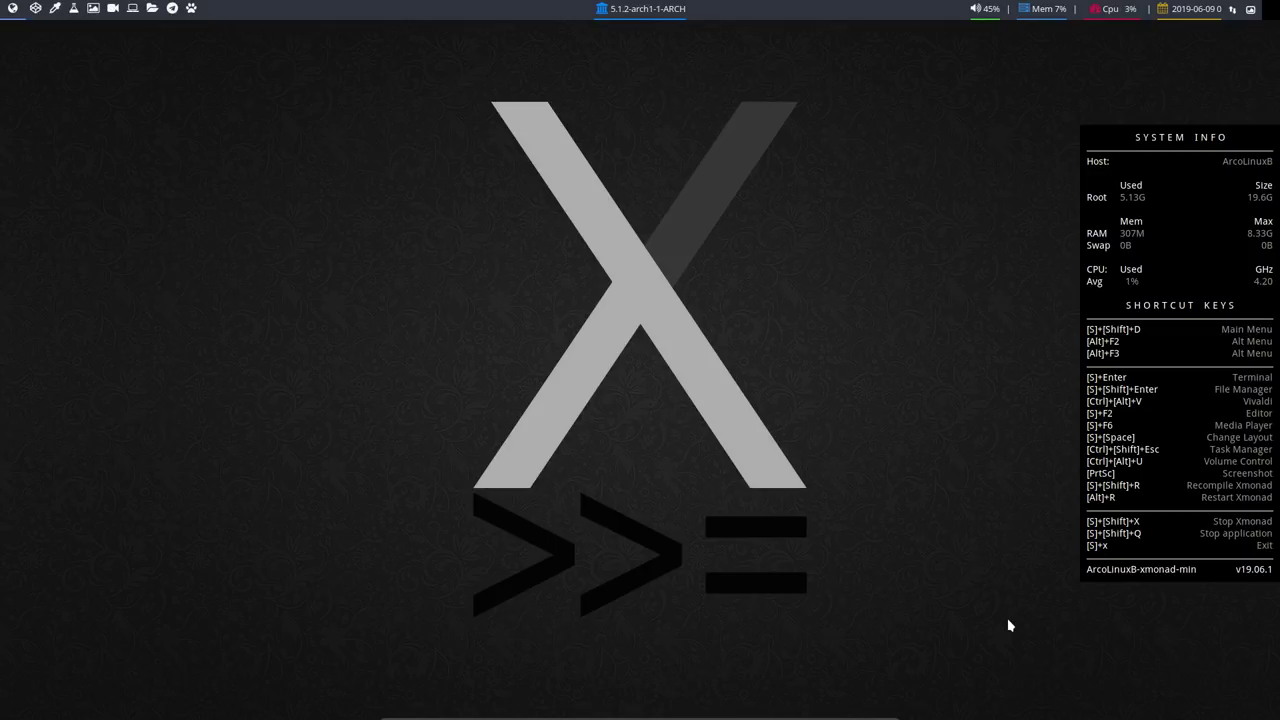
Open a terminal, run update and inspect the repository error mentioning master
{"action": "key", "text": "super+Return"}
{"action": "type", "text": "update"}
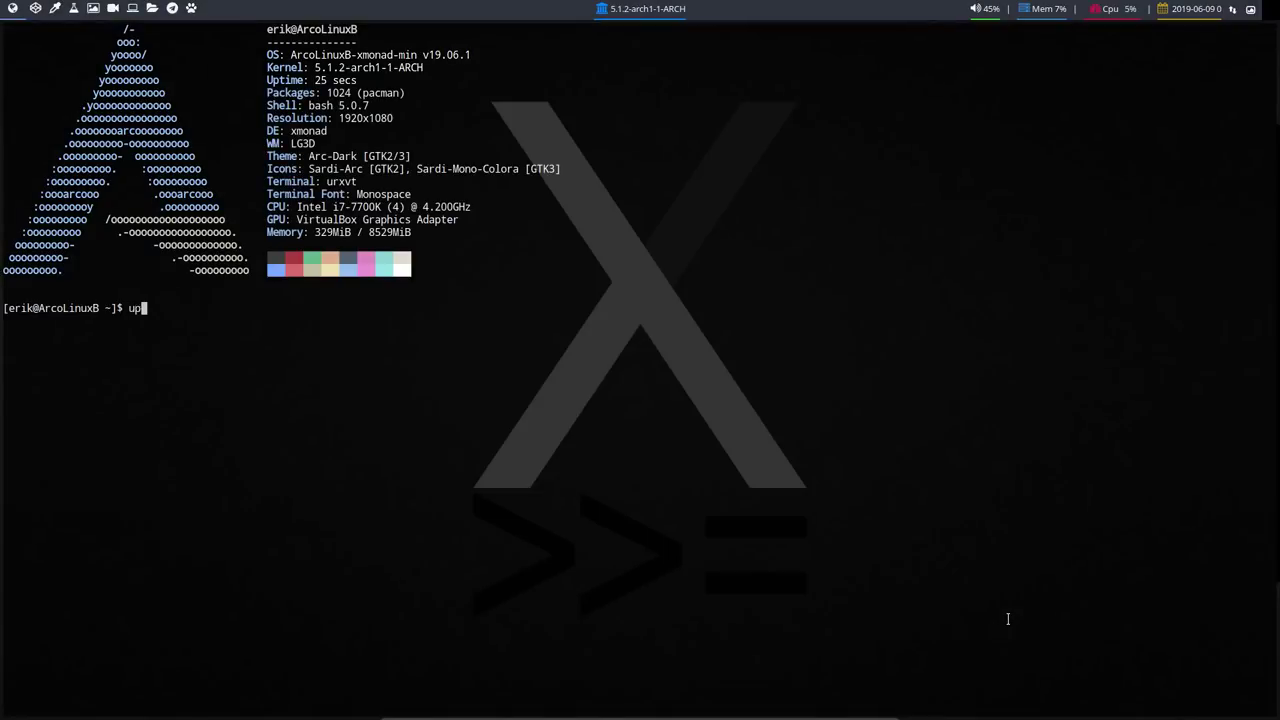
{"action": "key", "text": "Return"}
{"action": "key", "text": "Return"}
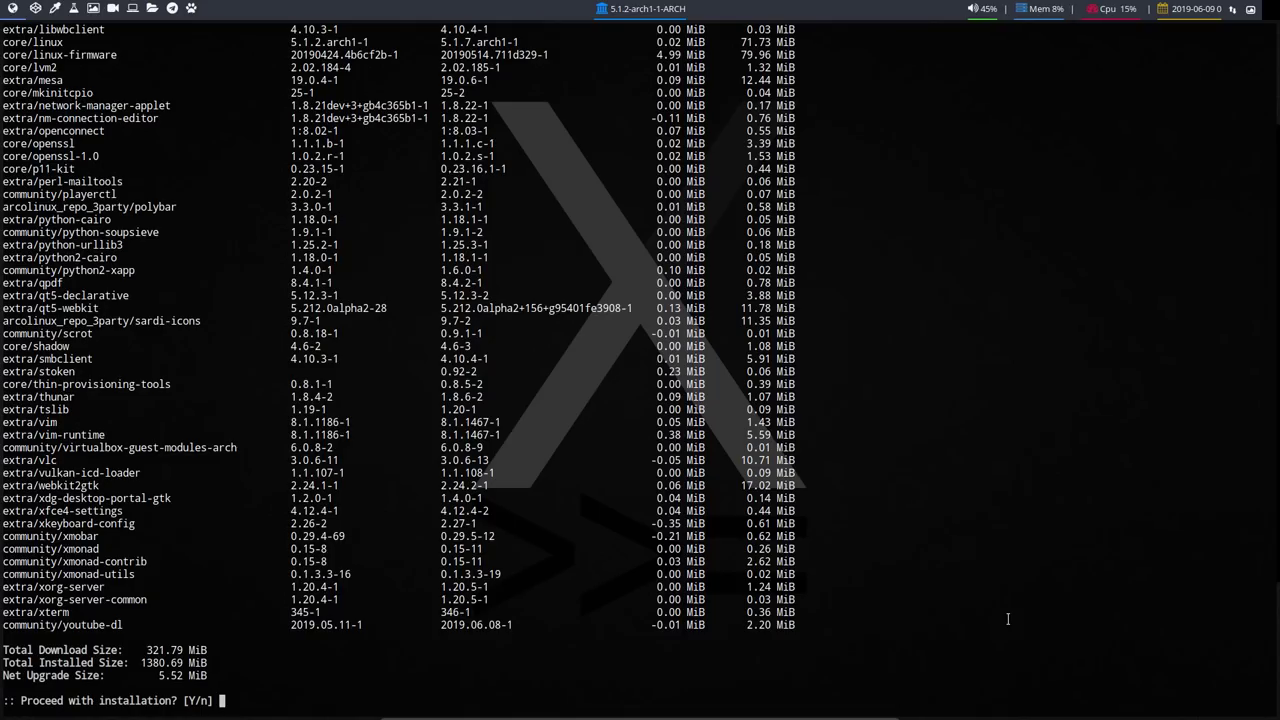
{"action": "scroll", "coordinate": [367, 390], "scroll_direction": "up", "scroll_amount": 20}
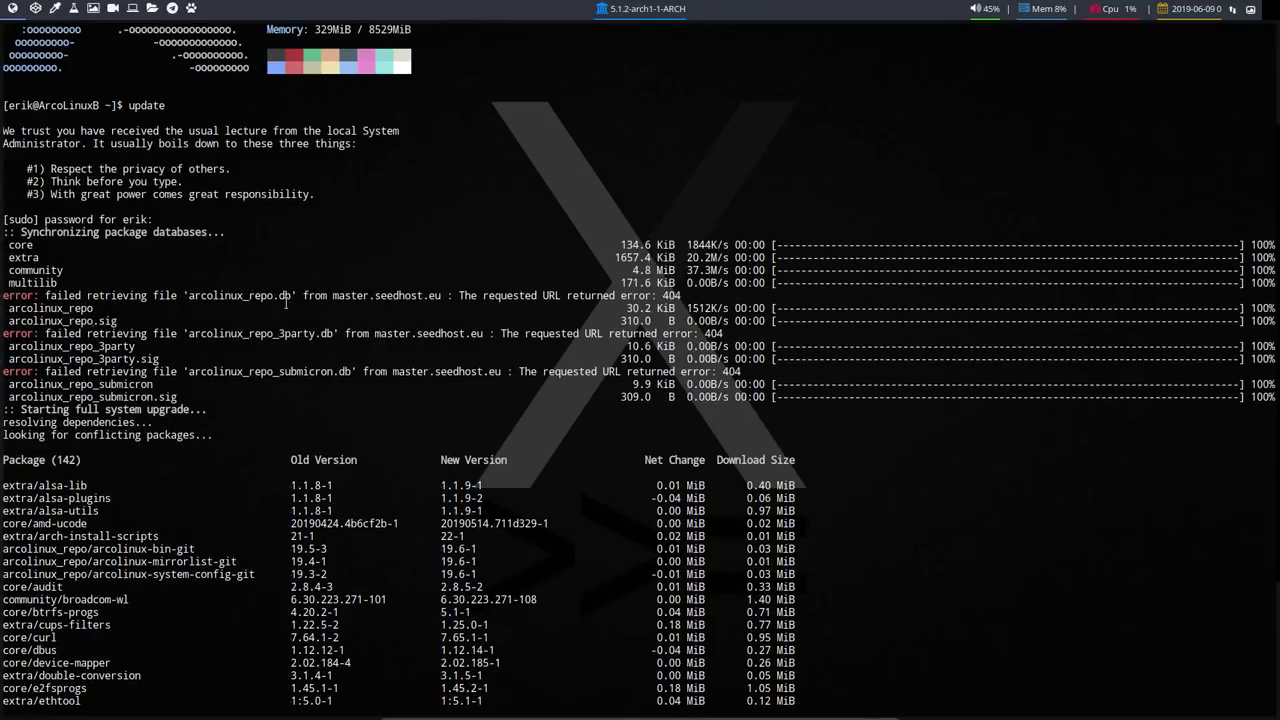
{"action": "left_click_drag", "start_coordinate": [333, 296], "coordinate": [372, 296]}
{"action": "scroll", "coordinate": [201, 510], "scroll_direction": "down", "scroll_amount": 5}
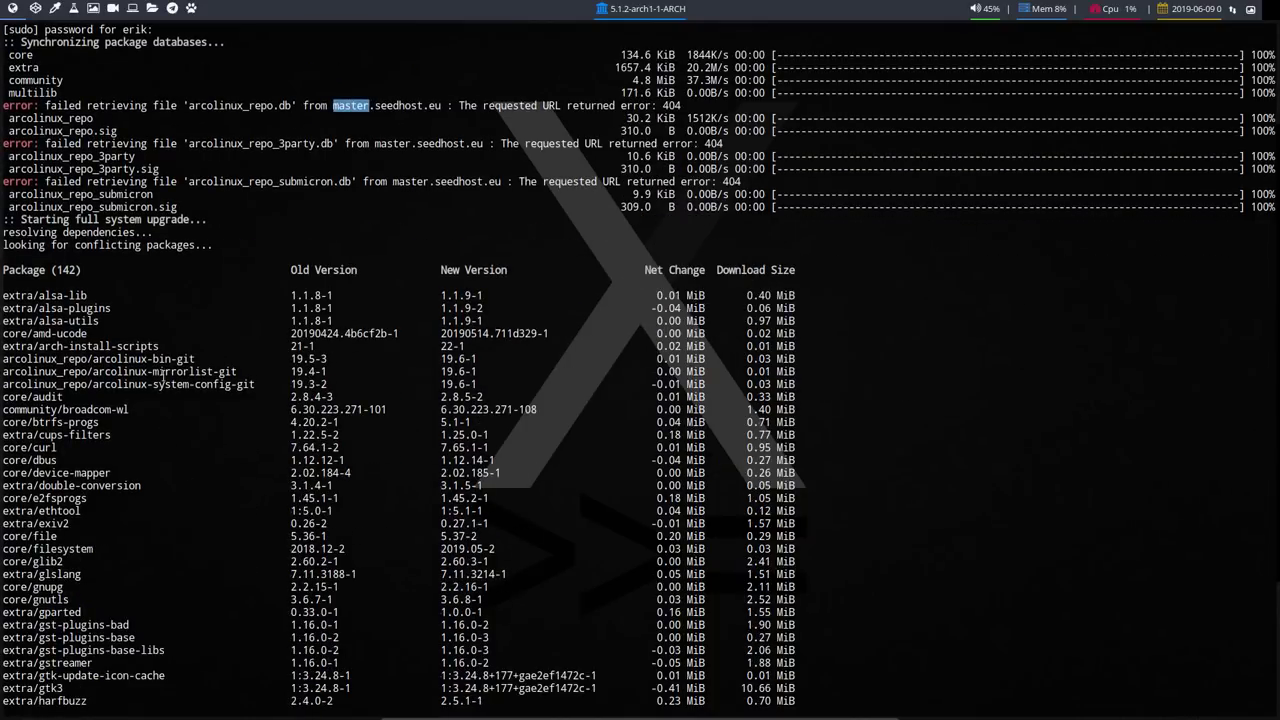
Highlight arcolinux-mirrorlist-git, confirm the upgrade with y, and move to an empty workspace
{"action": "left_click_drag", "start_coordinate": [153, 371], "coordinate": [213, 371]}
{"action": "scroll", "coordinate": [210, 385], "scroll_direction": "down", "scroll_amount": 20}
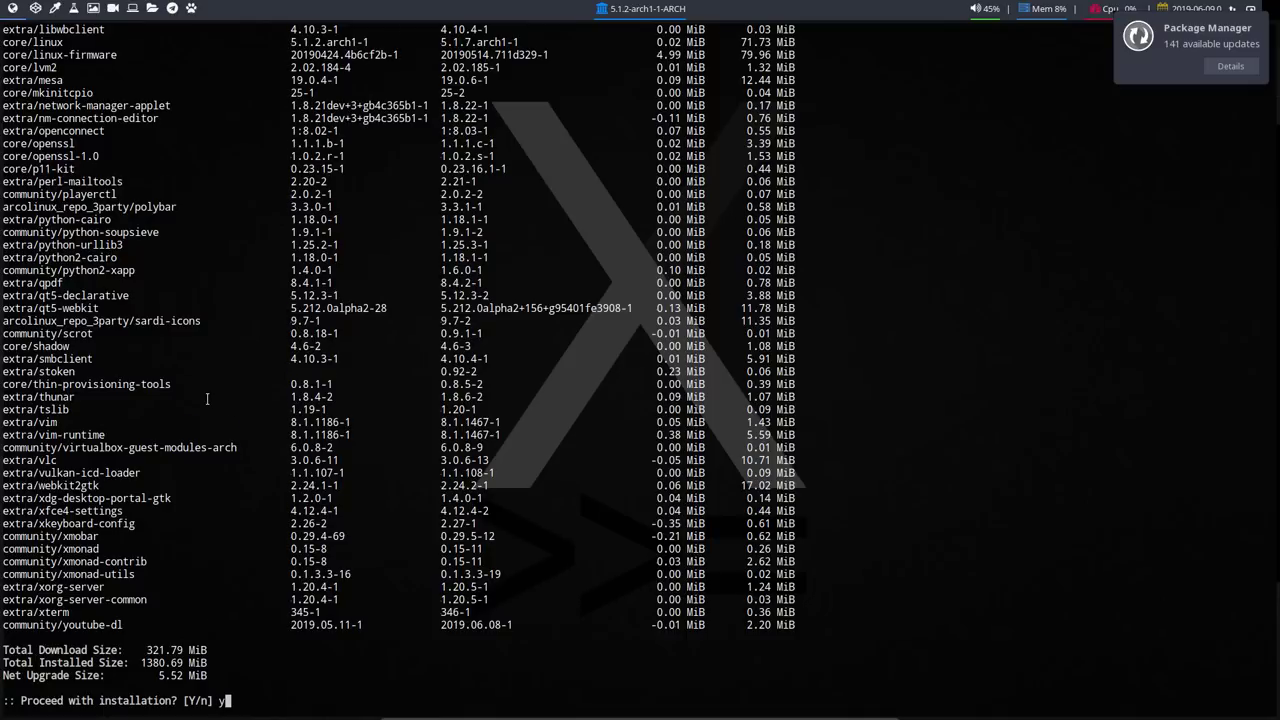
{"action": "type", "text": "y"}
{"action": "key", "text": "Return"}
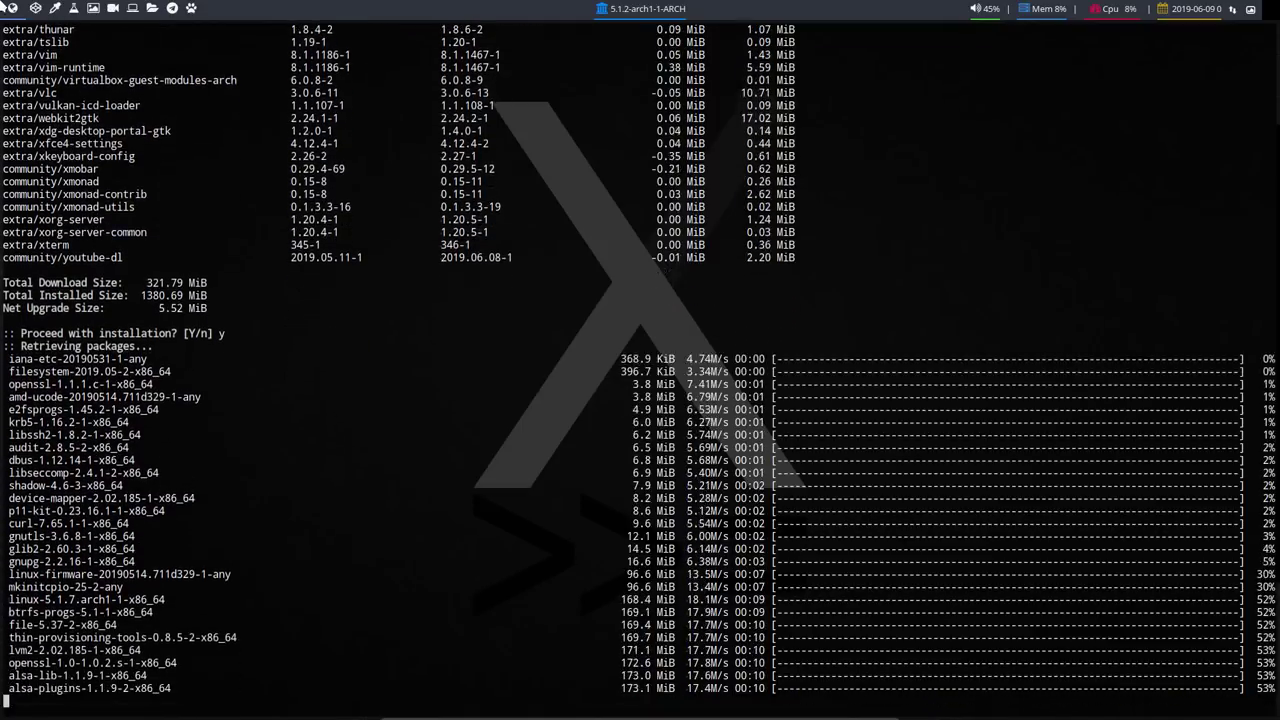
{"action": "left_click", "coordinate": [36, 8]}
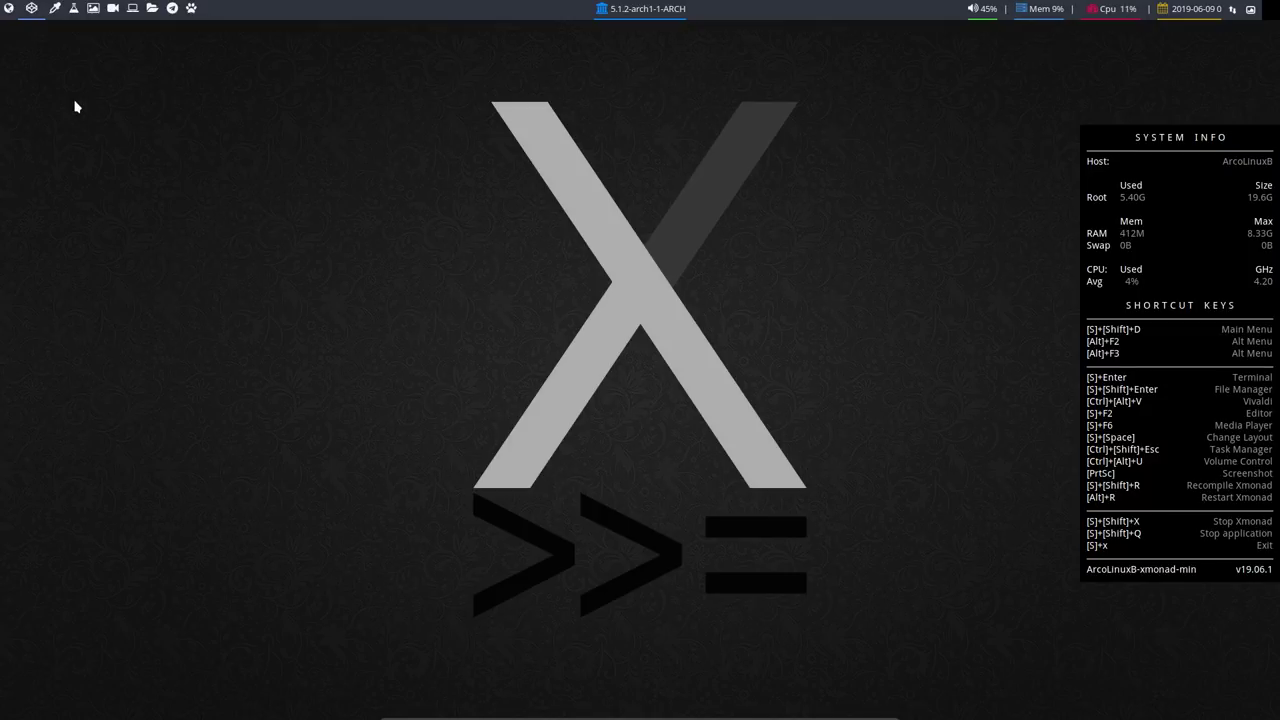
Launch Vivaldi, search 'arcolinux xmonad' and highlight the snippet about the failed display manager
{"action": "key", "text": "ctrl+alt+v"}
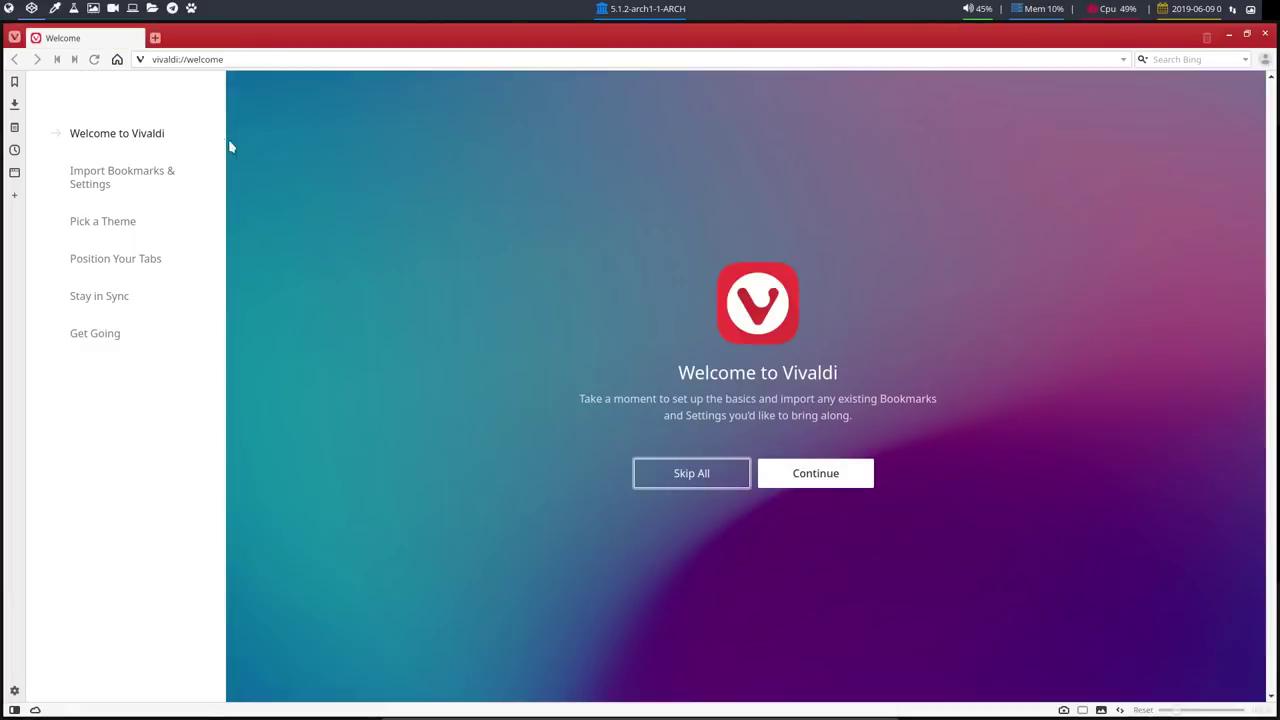
{"action": "left_click", "coordinate": [229, 59]}
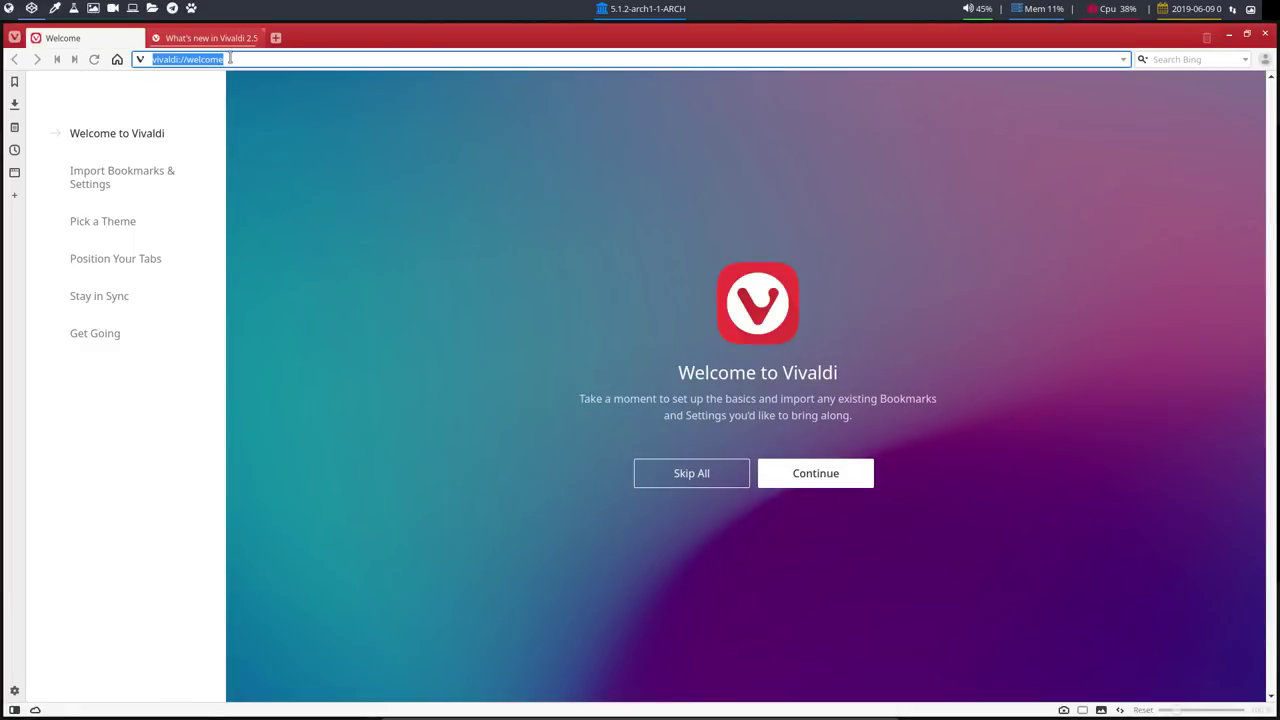
{"action": "type", "text": "arcol"}
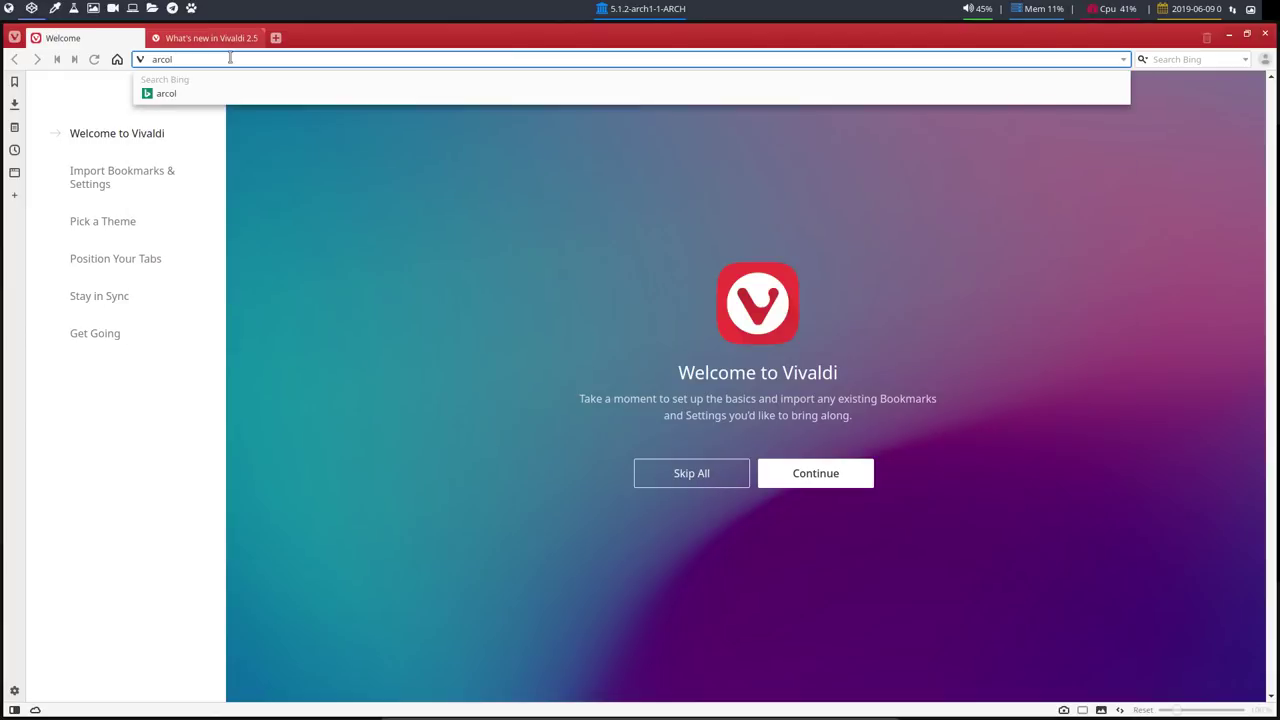
{"action": "type", "text": "inux xmonad"}
{"action": "key", "text": "Escape"}
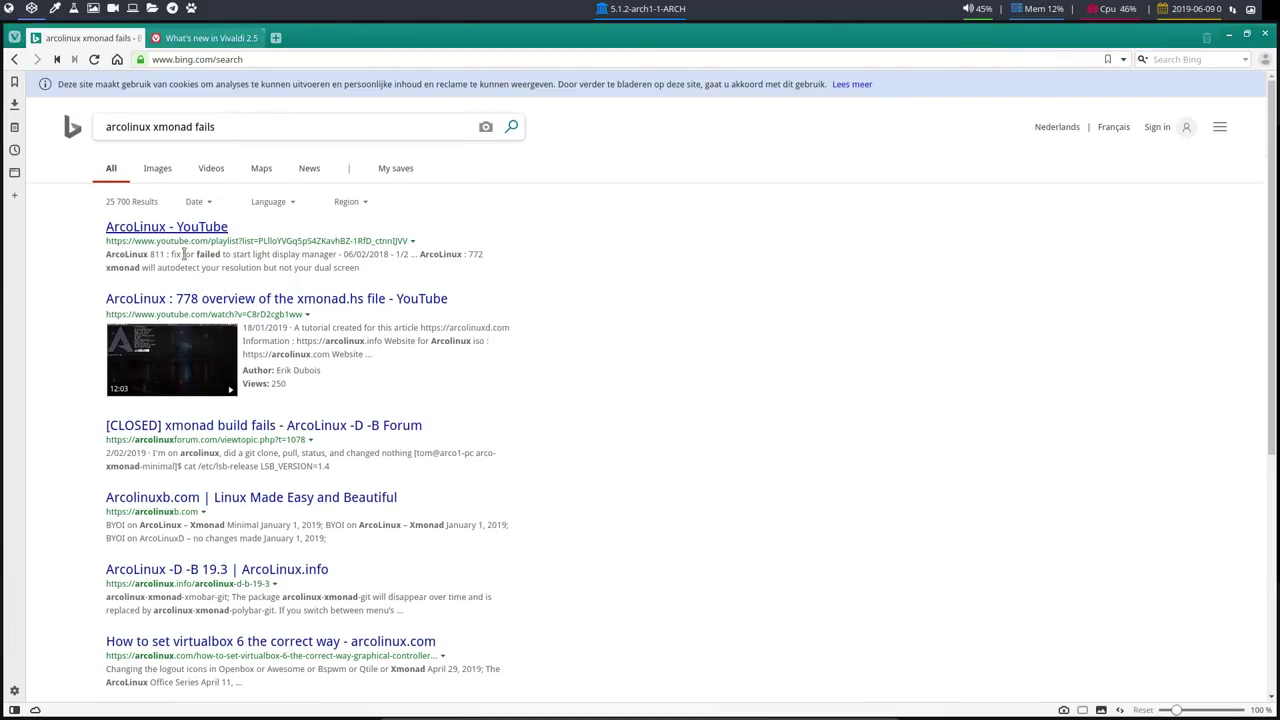
{"action": "left_click_drag", "start_coordinate": [168, 254], "coordinate": [343, 254]}
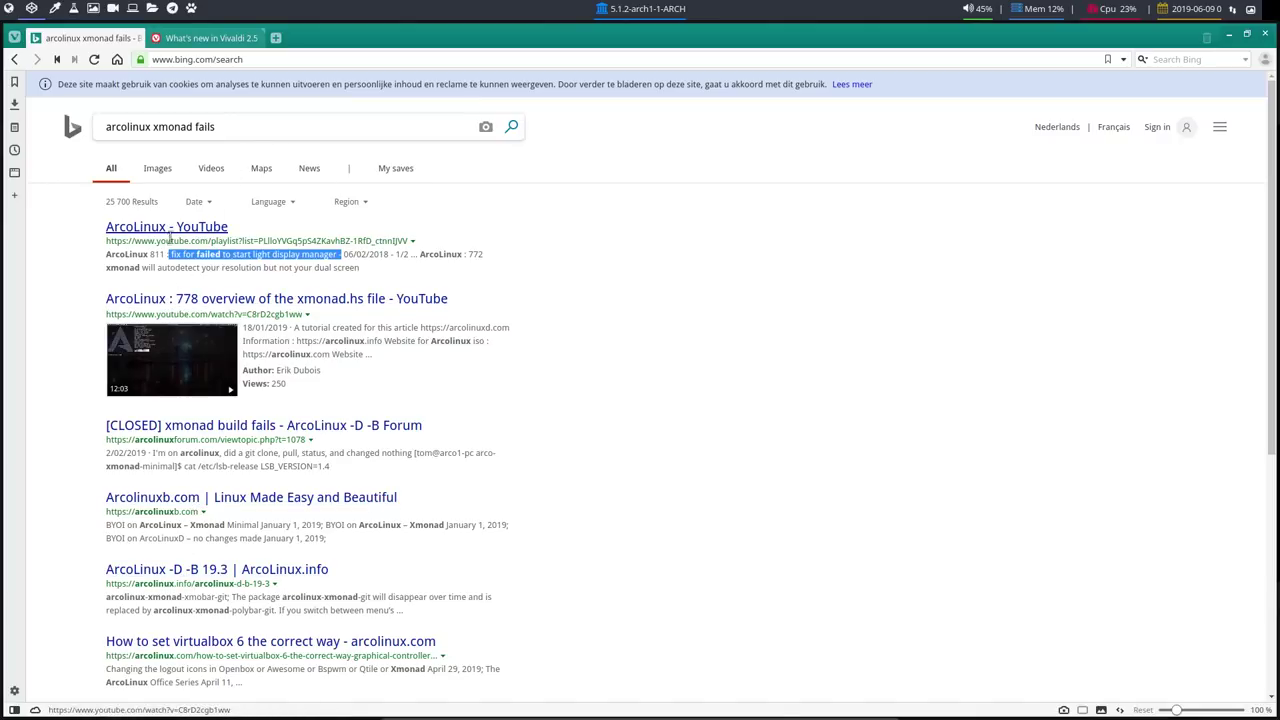
Go from arcolinuxb.com to arcolinuxd.com's Xmonad articles list and scroll down to article 17
{"action": "left_click", "coordinate": [250, 497]}
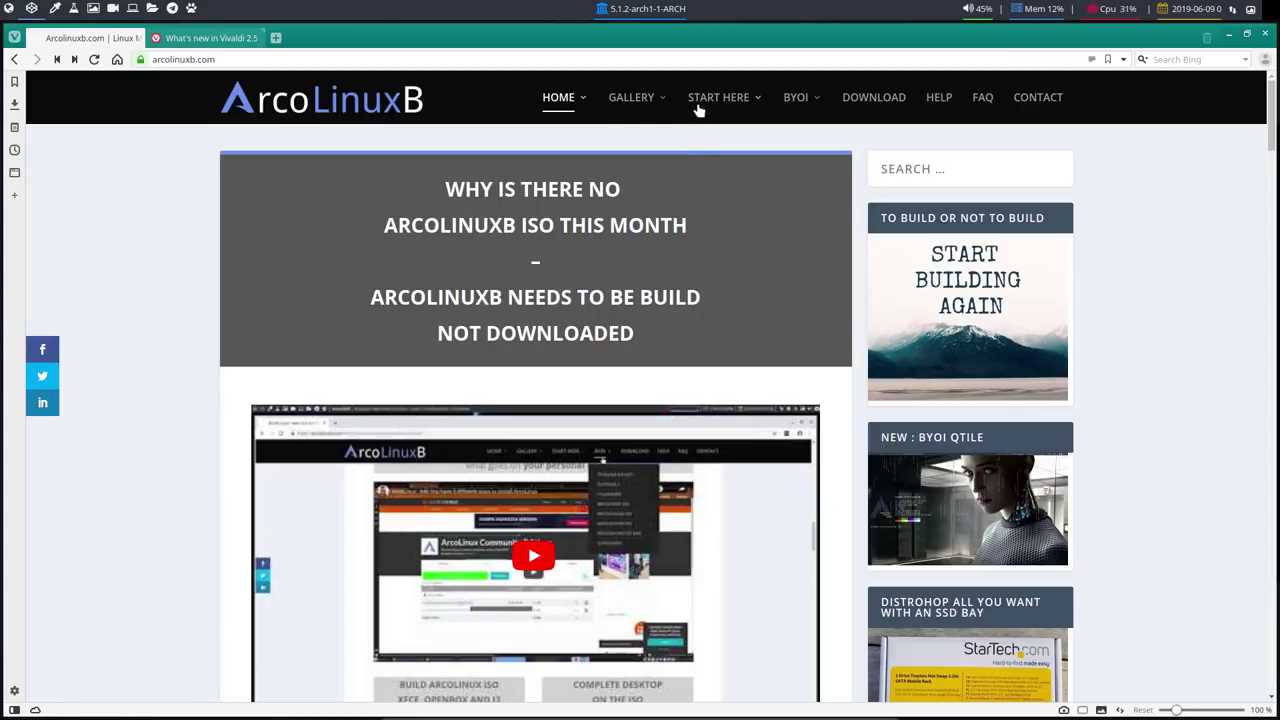
{"action": "mouse_move", "coordinate": [598, 103]}
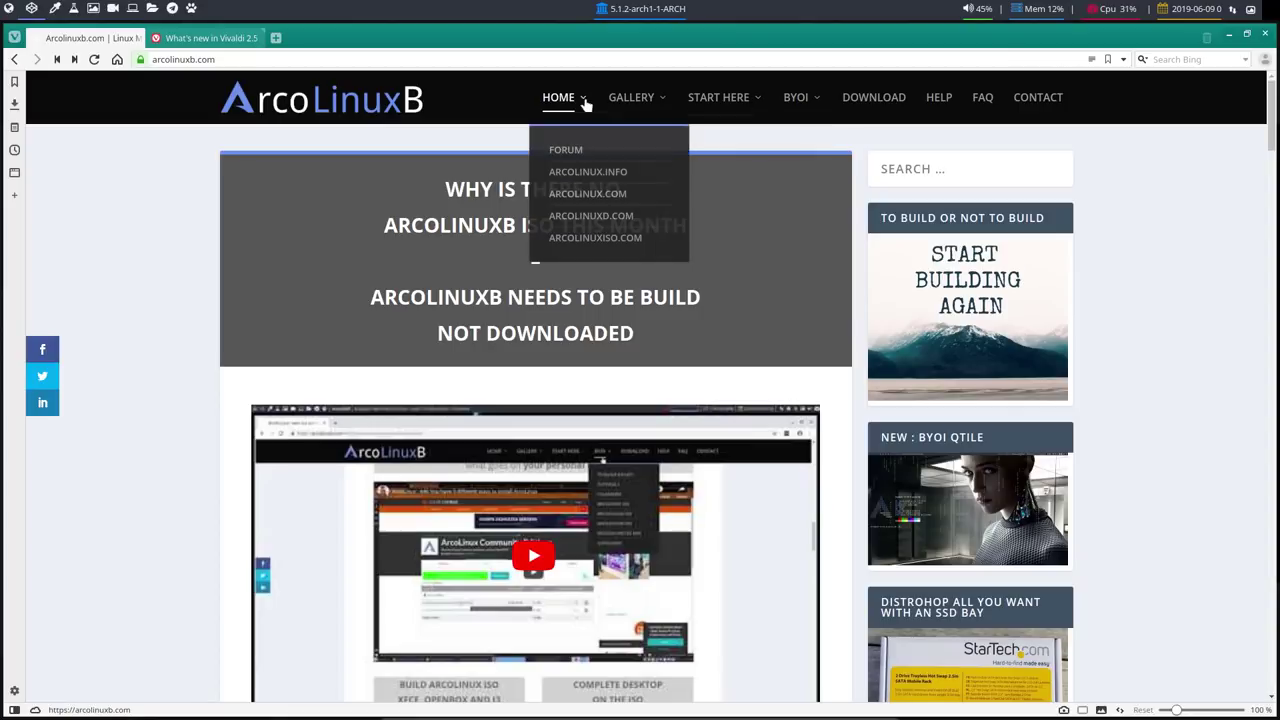
{"action": "left_click", "coordinate": [606, 218]}
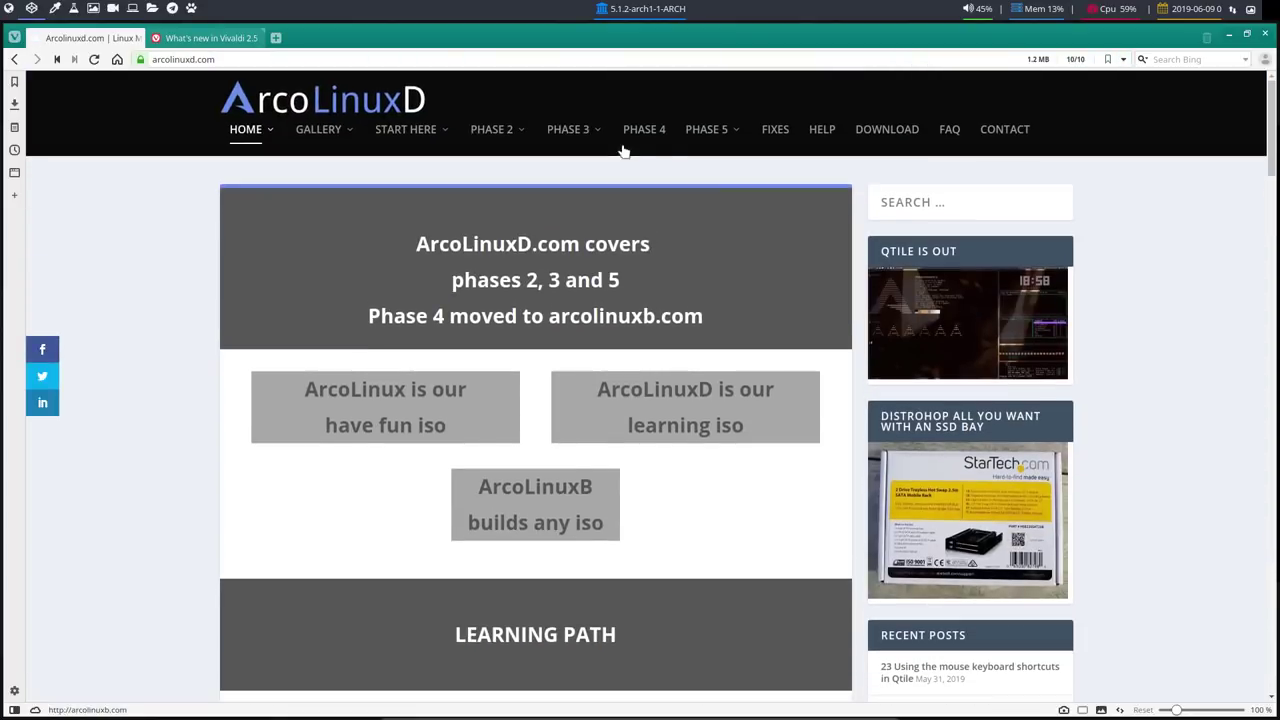
{"action": "mouse_move", "coordinate": [568, 129]}
{"action": "mouse_move", "coordinate": [603, 402]}
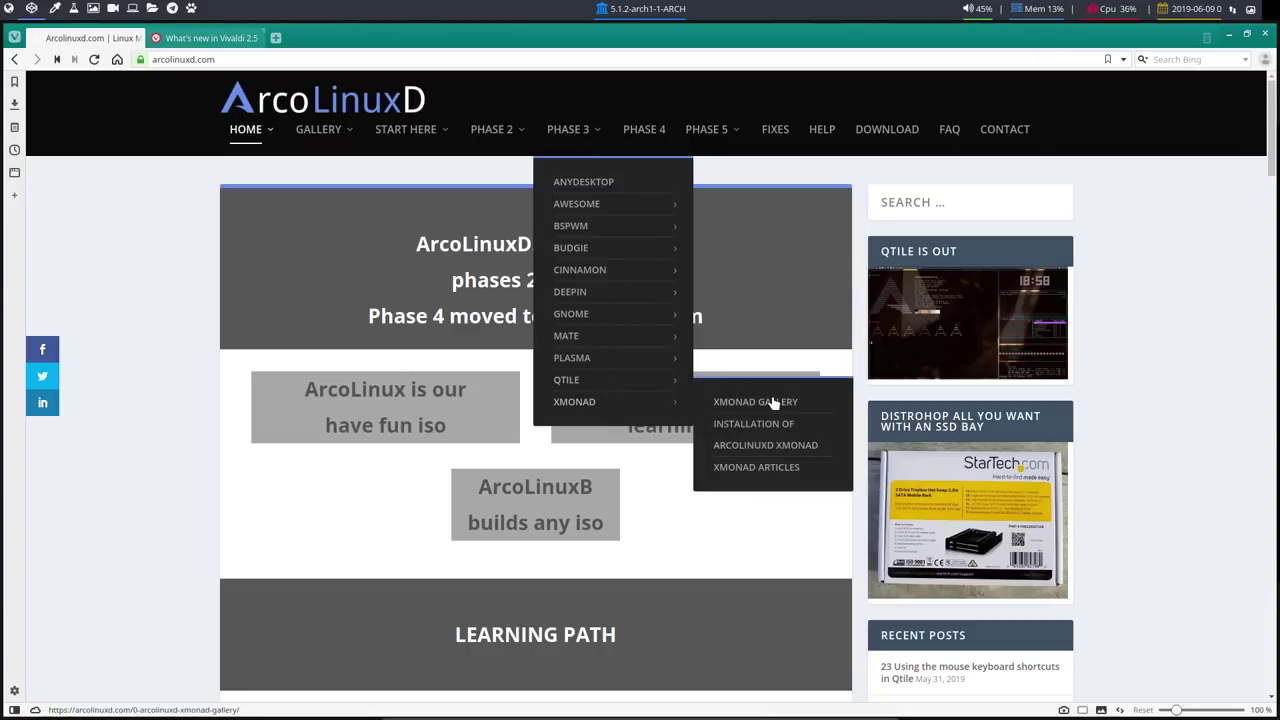
{"action": "left_click", "coordinate": [776, 468]}
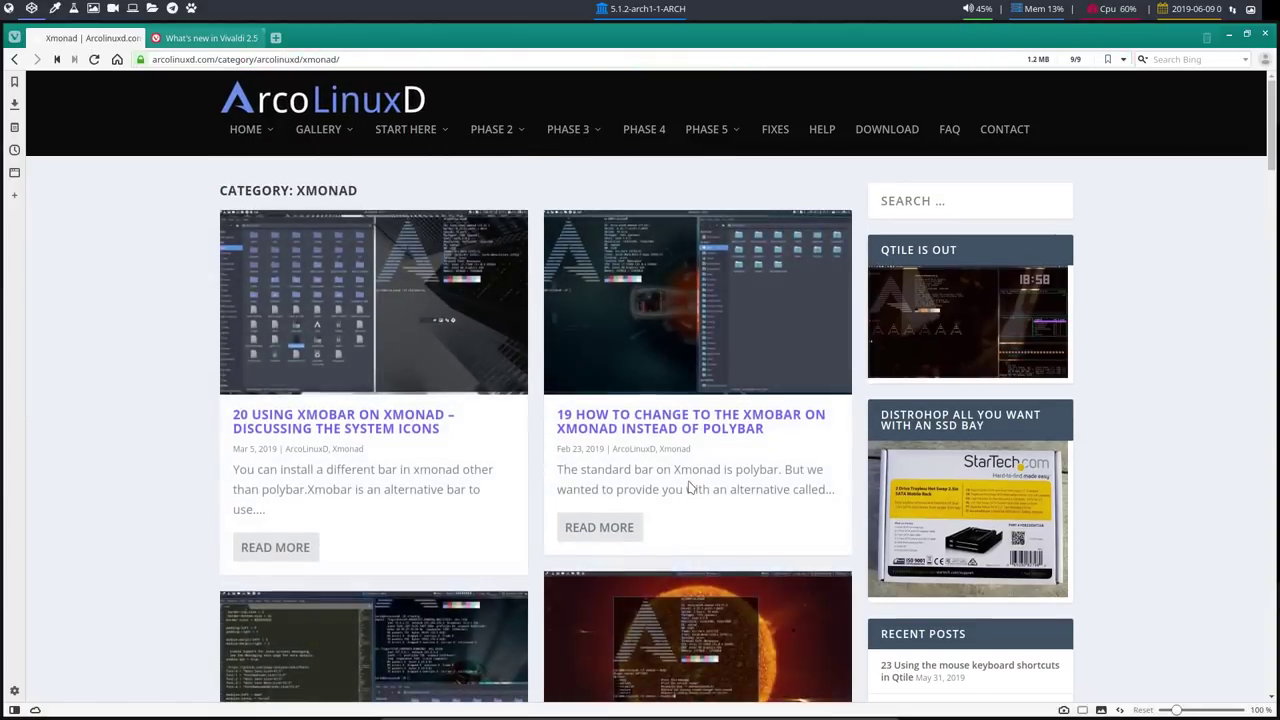
{"action": "scroll", "coordinate": [688, 487], "scroll_direction": "down", "scroll_amount": 3}
{"action": "scroll", "coordinate": [688, 487], "scroll_direction": "down", "scroll_amount": 3}
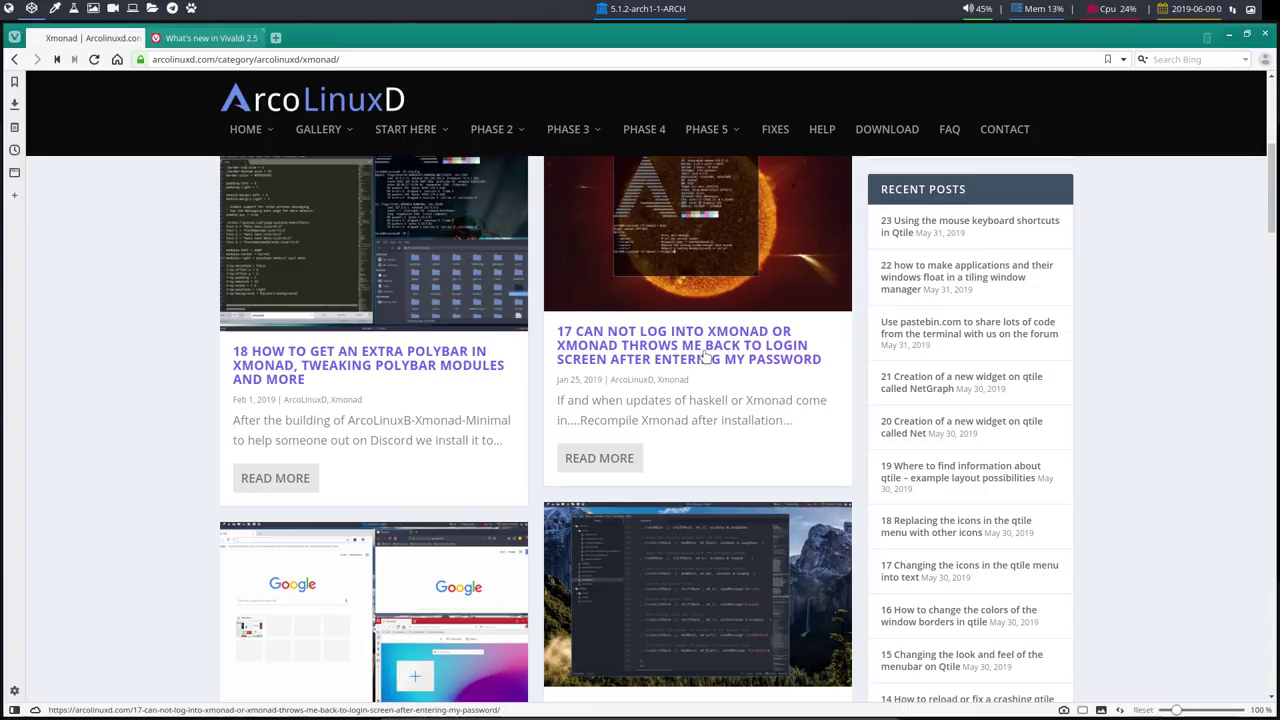
Open '17 Can not log into Xmonad', select its xmonad --recompile line, and return to workspace 1
{"action": "left_click", "coordinate": [706, 354]}
{"action": "scroll", "coordinate": [268, 405], "scroll_direction": "down", "scroll_amount": 2}
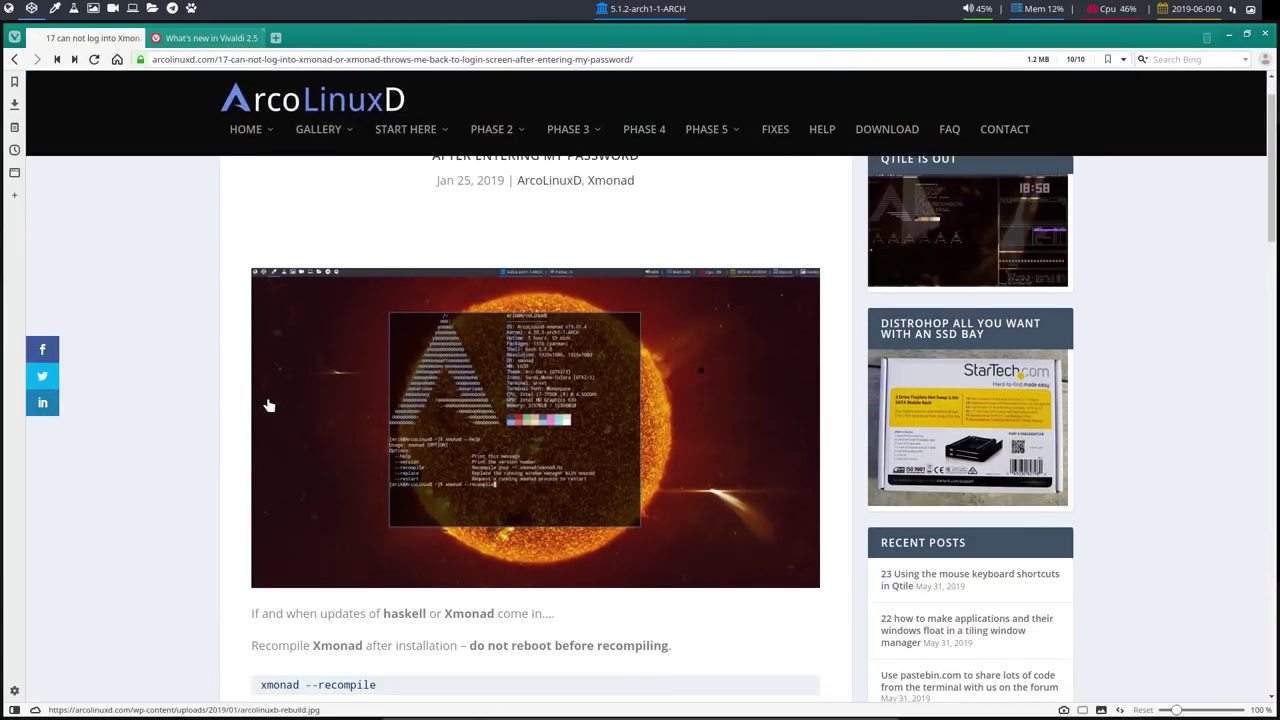
{"action": "scroll", "coordinate": [268, 405], "scroll_direction": "down", "scroll_amount": 3}
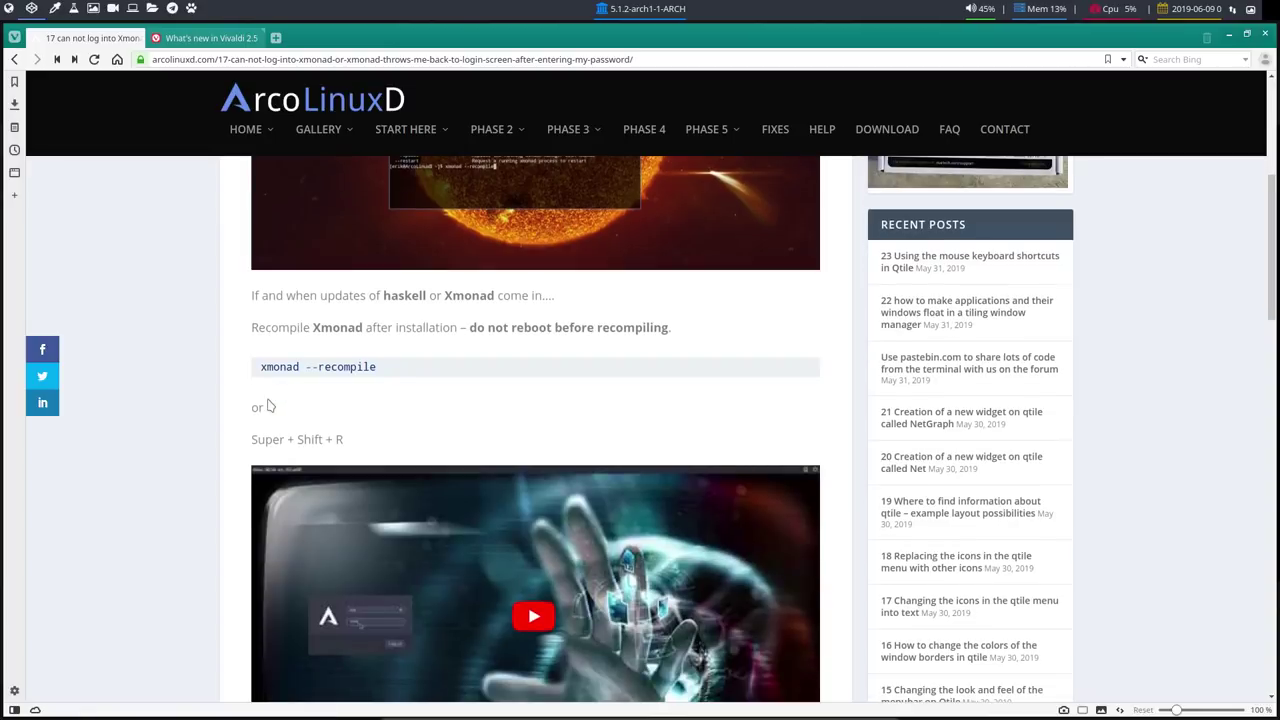
{"action": "scroll", "coordinate": [268, 405], "scroll_direction": "up", "scroll_amount": 1}
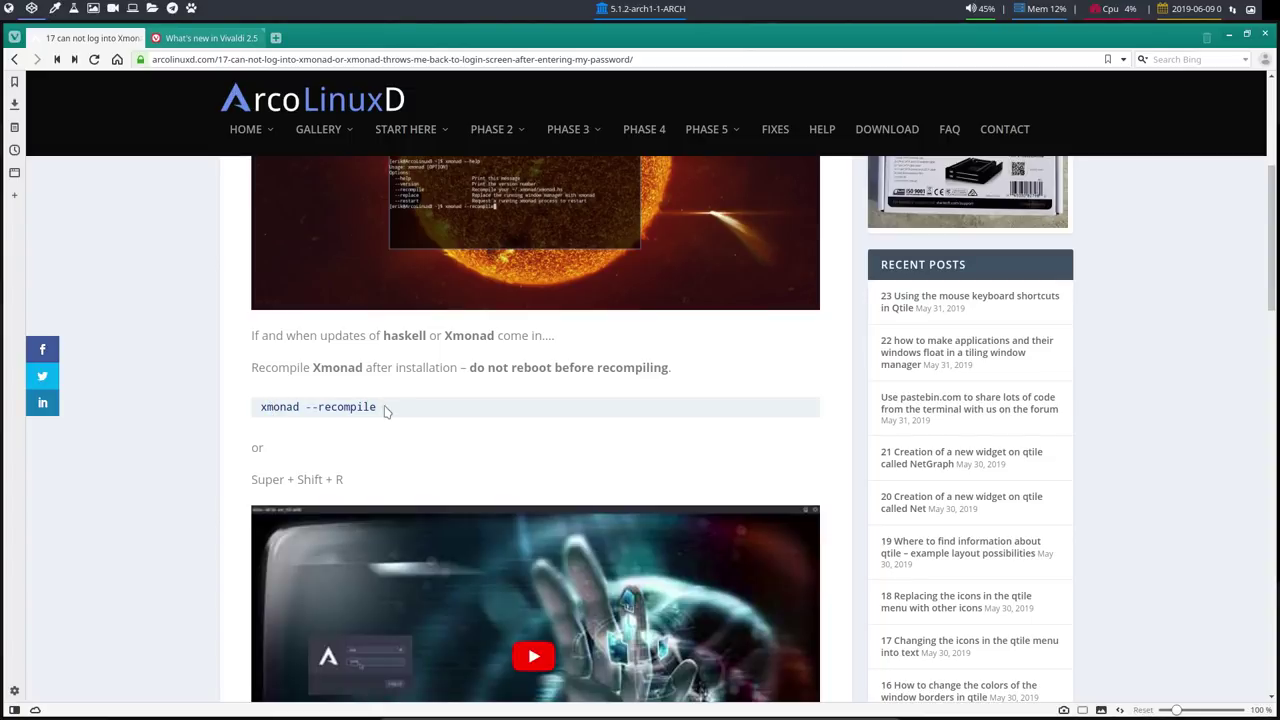
{"action": "left_click_drag", "start_coordinate": [383, 408], "coordinate": [259, 408]}
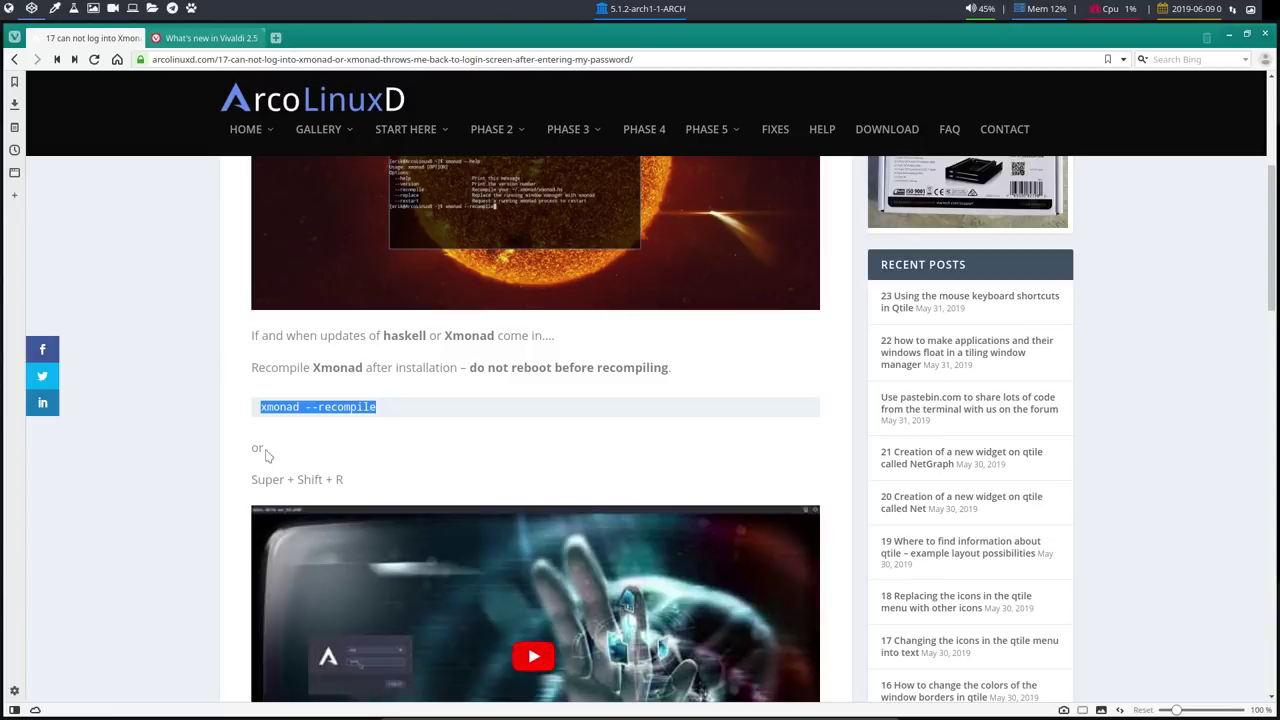
{"action": "key", "text": "super+1"}
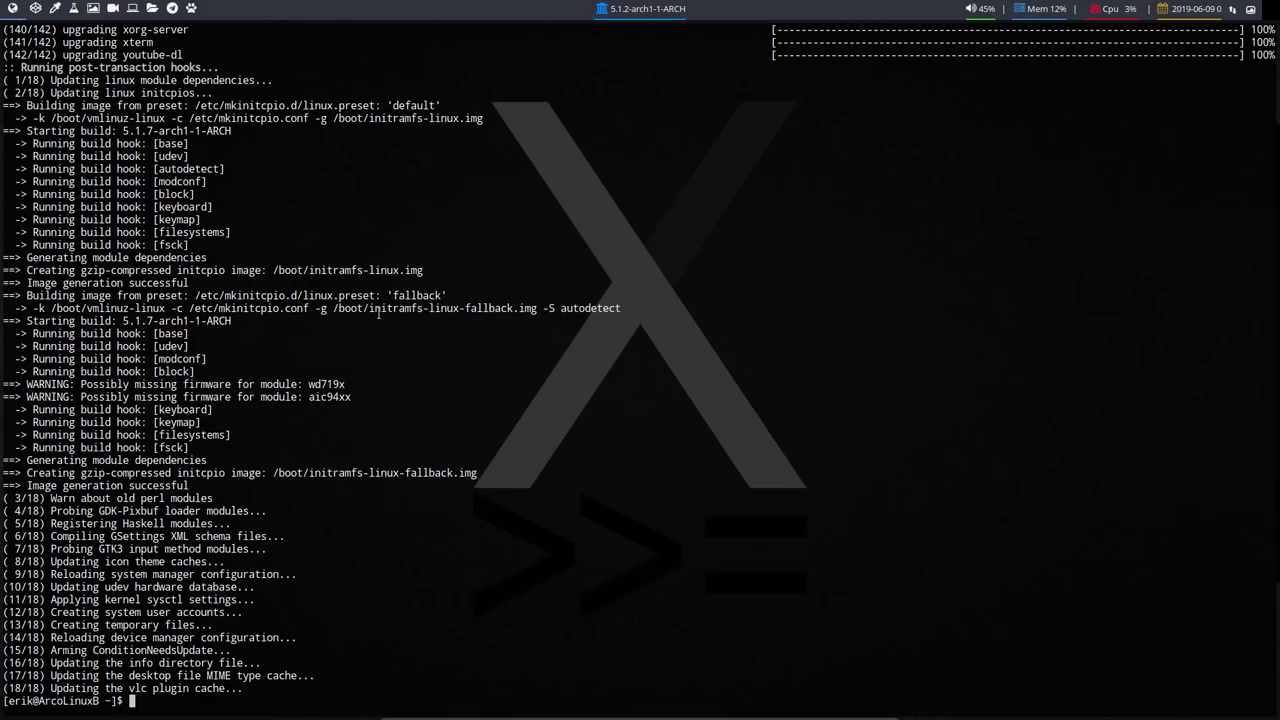
Select the upgraded haskell package lines in the upgrade log, then return to the Vivaldi article
{"action": "scroll", "coordinate": [378, 313], "scroll_direction": "up", "scroll_amount": 20}
{"action": "scroll", "coordinate": [378, 313], "scroll_direction": "down", "scroll_amount": 10}
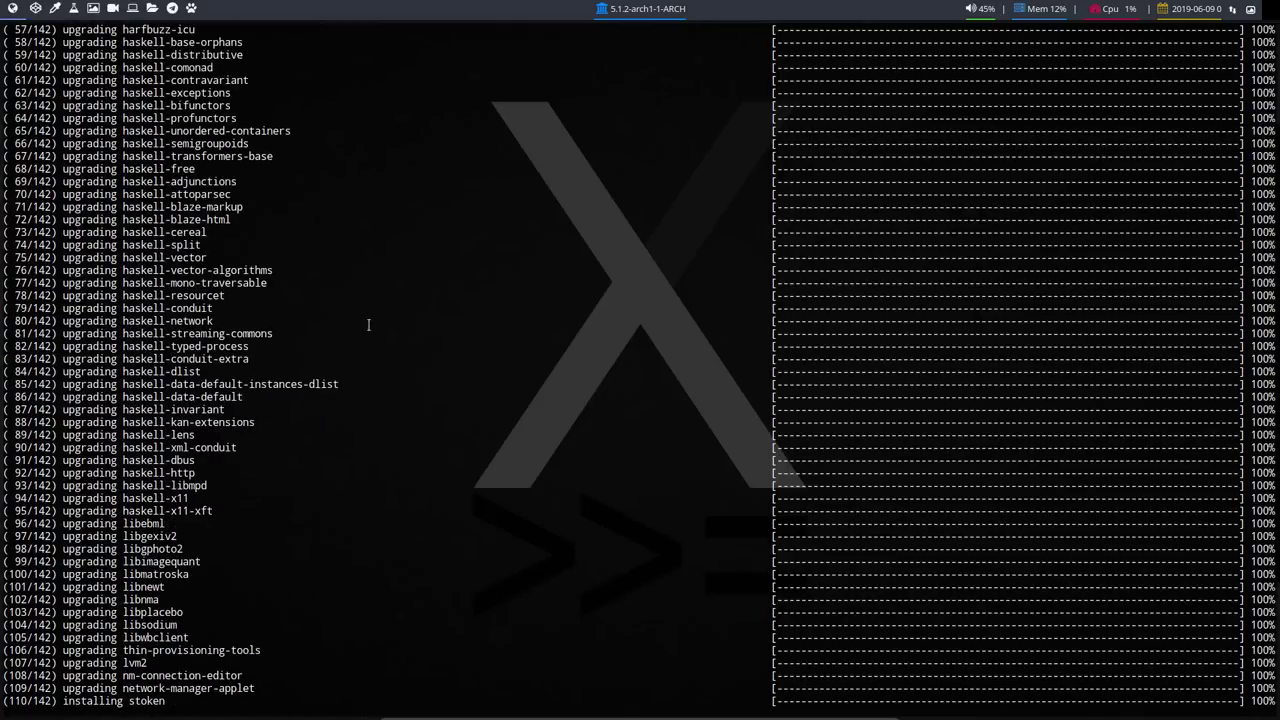
{"action": "left_click_drag", "start_coordinate": [228, 512], "coordinate": [4, 30]}
{"action": "scroll", "coordinate": [321, 375], "scroll_direction": "down", "scroll_amount": 7}
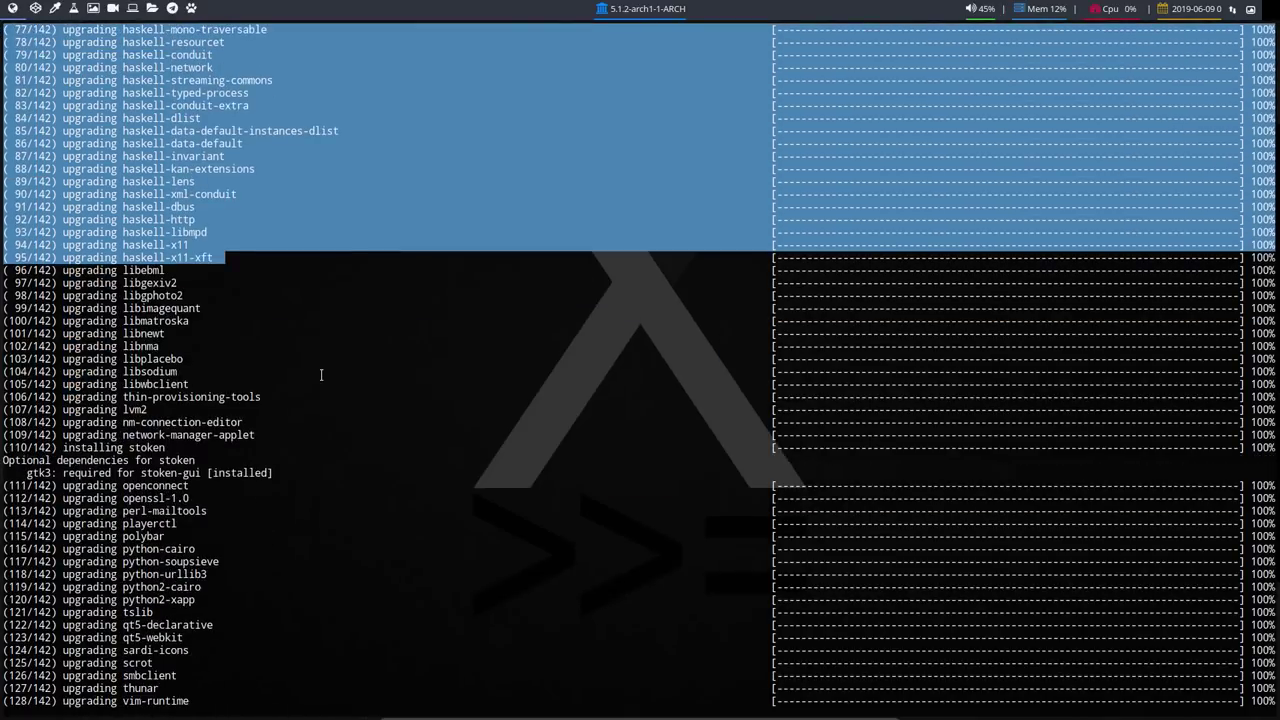
{"action": "scroll", "coordinate": [321, 400], "scroll_direction": "down", "scroll_amount": 10}
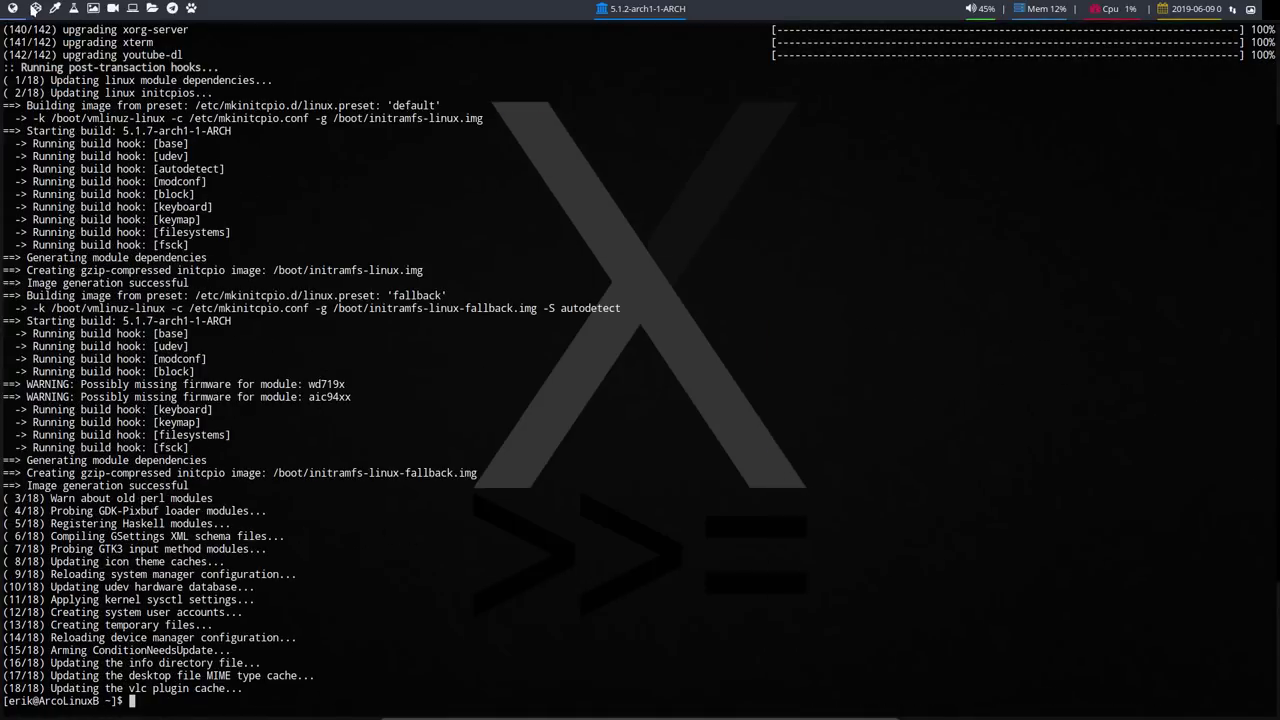
{"action": "left_click", "coordinate": [35, 9]}
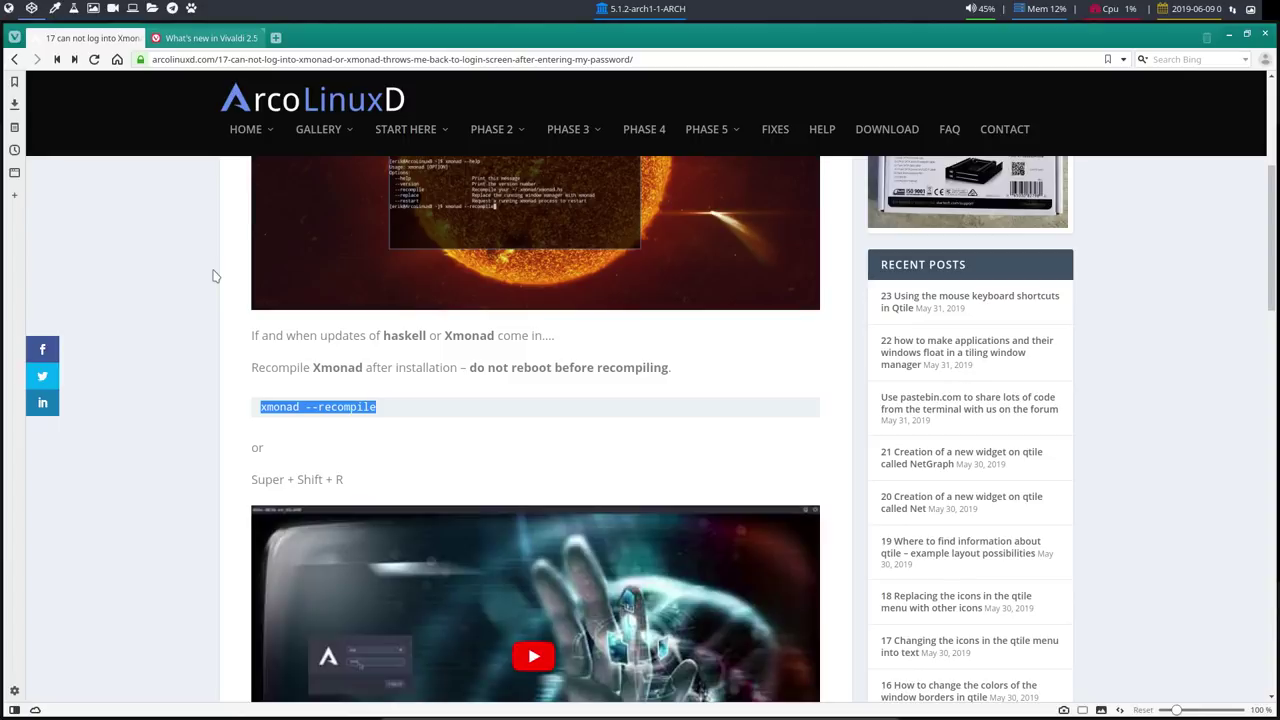
On an empty workspace, open a new terminal, run man xmonad and mark the -recompile flag
{"action": "left_click", "coordinate": [51, 10]}
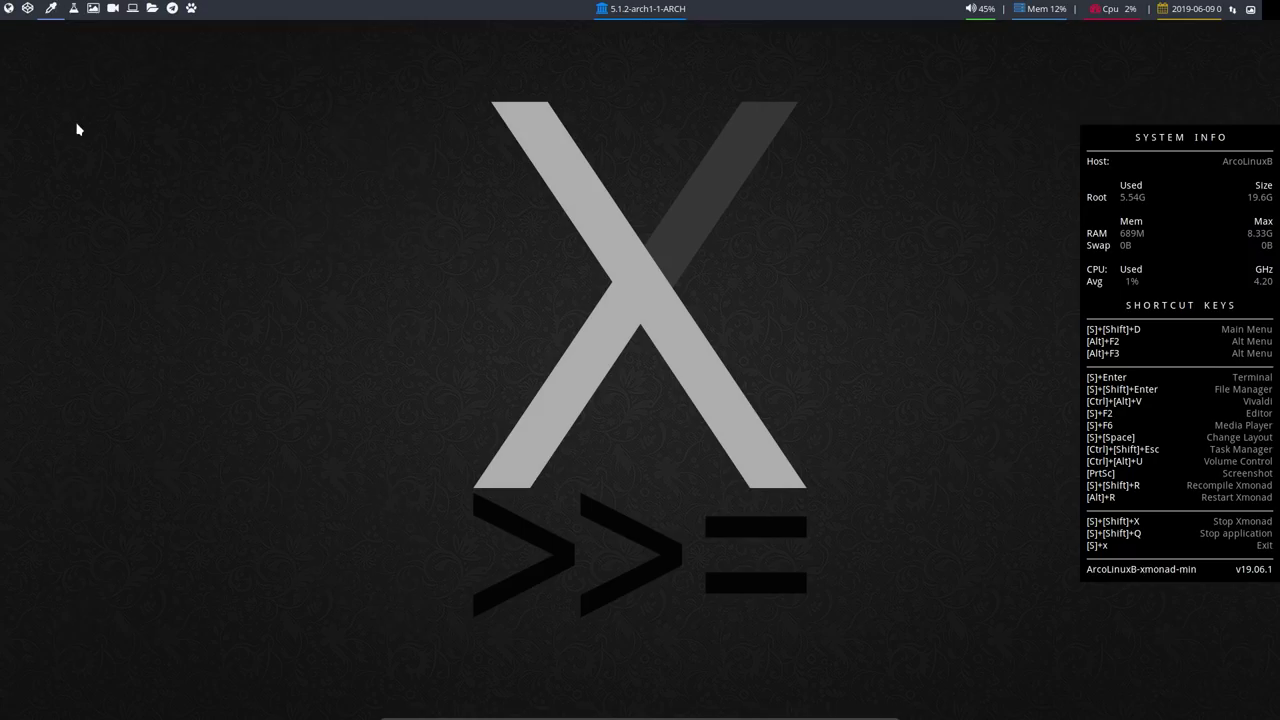
{"action": "key", "text": "super+Return"}
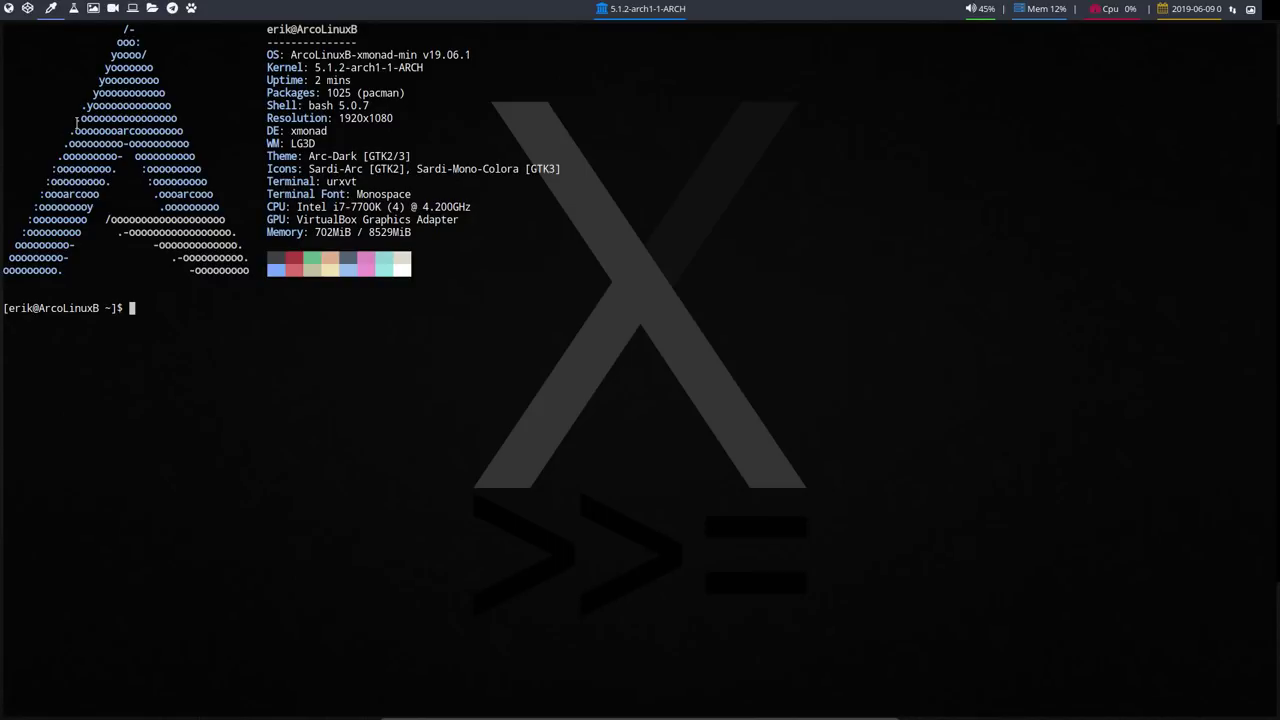
{"action": "type", "text": "man xmonad"}
{"action": "key", "text": "Return"}
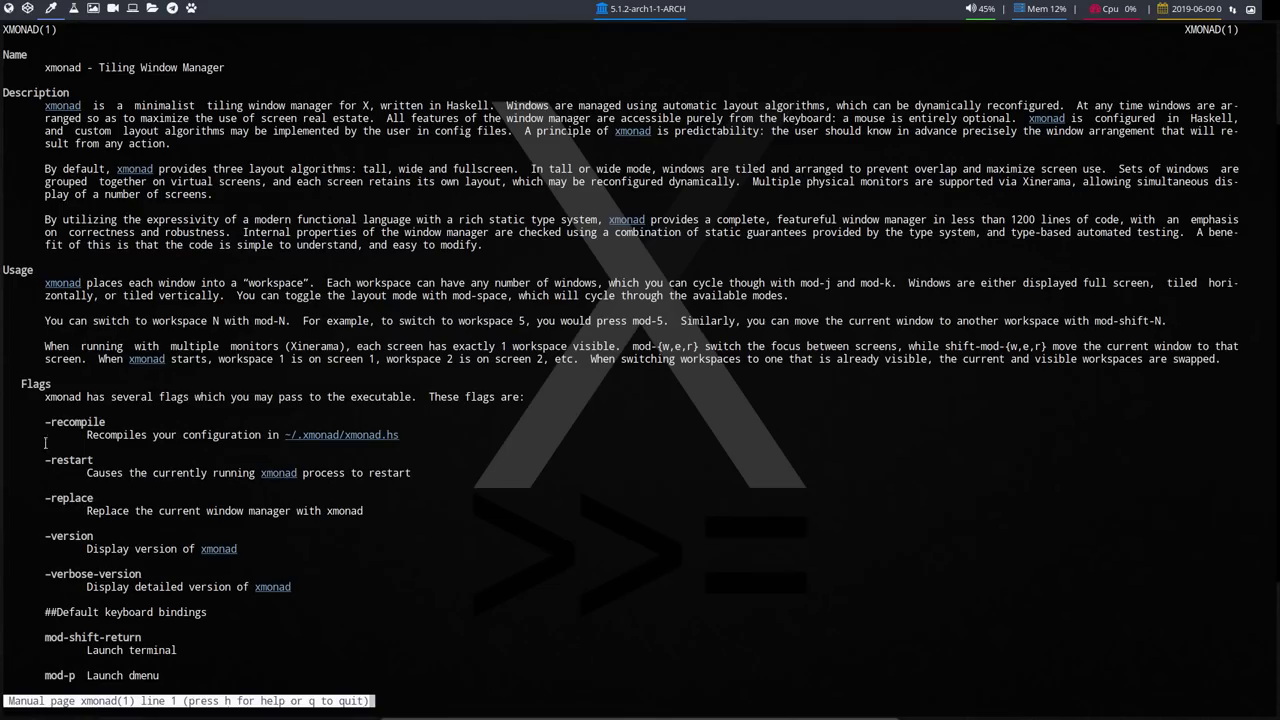
{"action": "left_click_drag", "start_coordinate": [40, 422], "coordinate": [106, 422]}
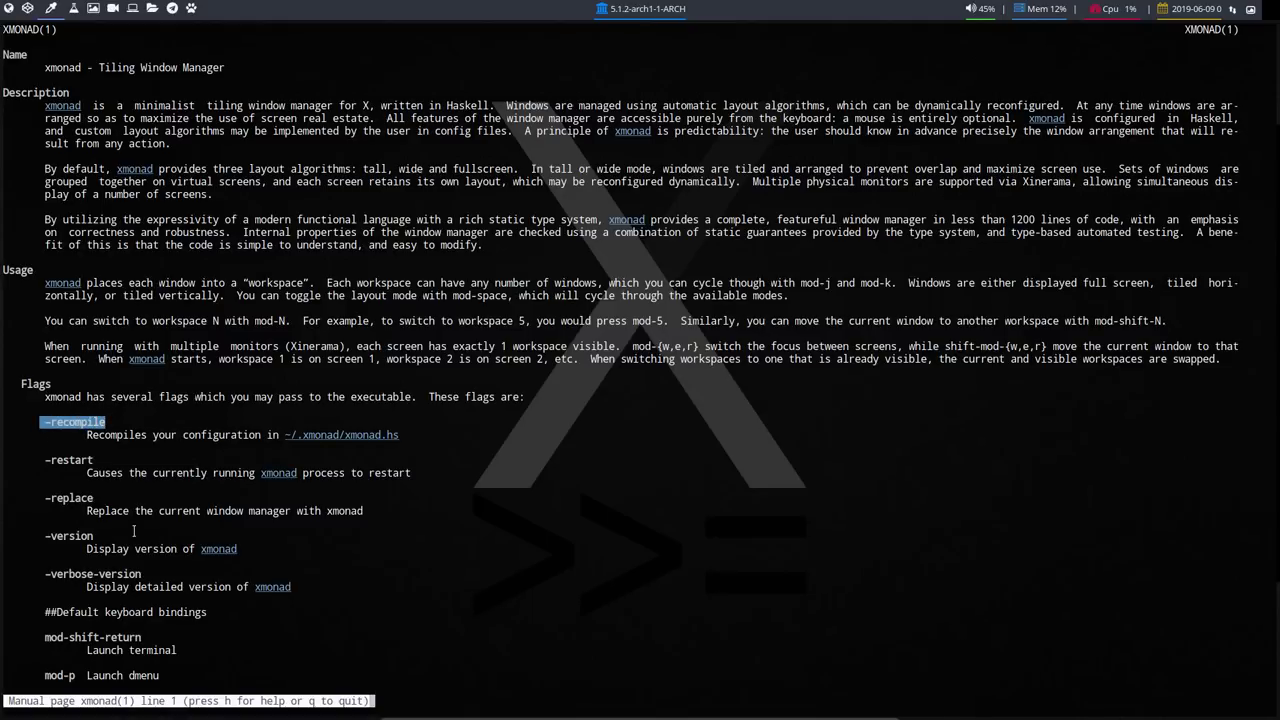
{"action": "left_click", "coordinate": [53, 430]}
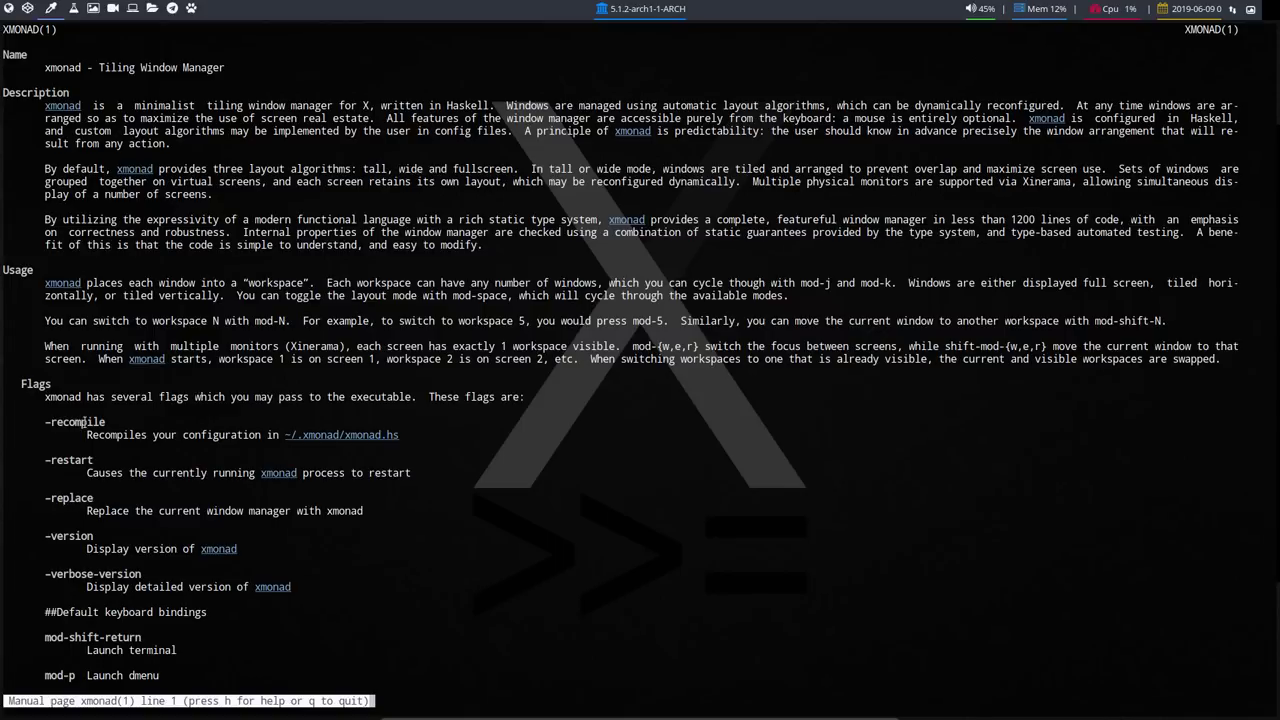
Quit the manual with q, run xmonad --help and mark the --recompile option
{"action": "type", "text": "q"}
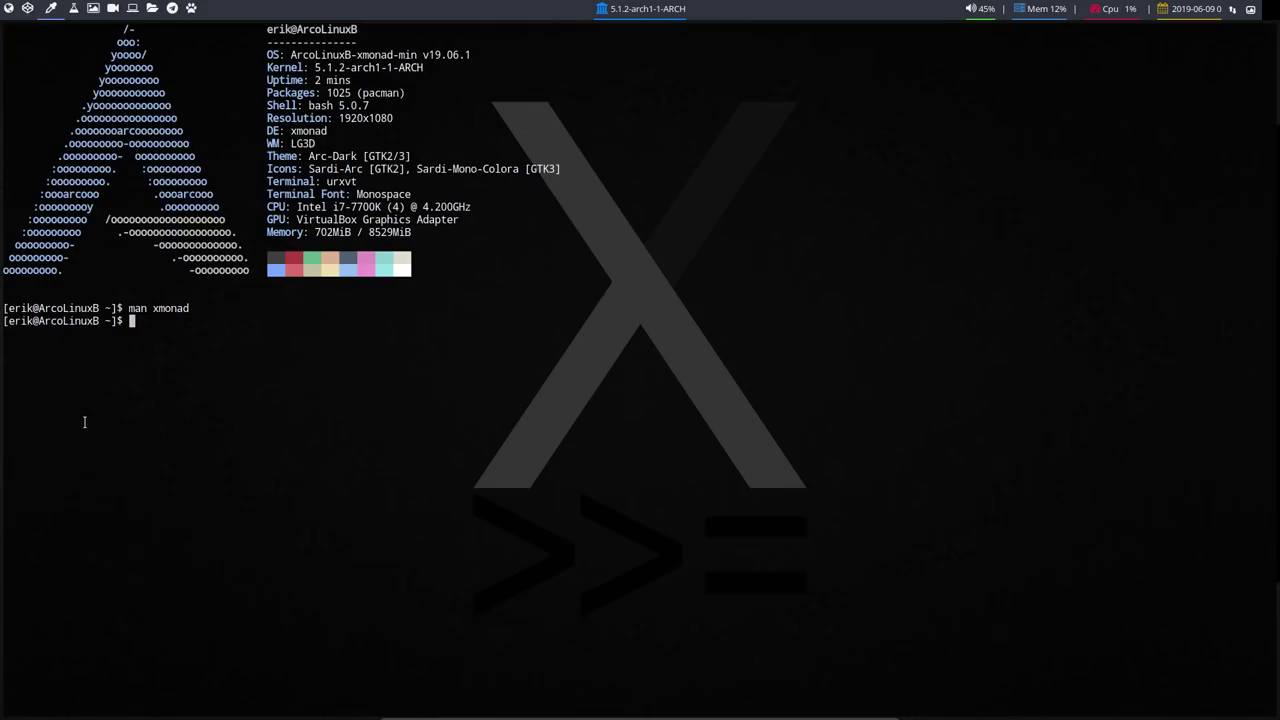
{"action": "type", "text": "xmonad --help"}
{"action": "key", "text": "Return"}
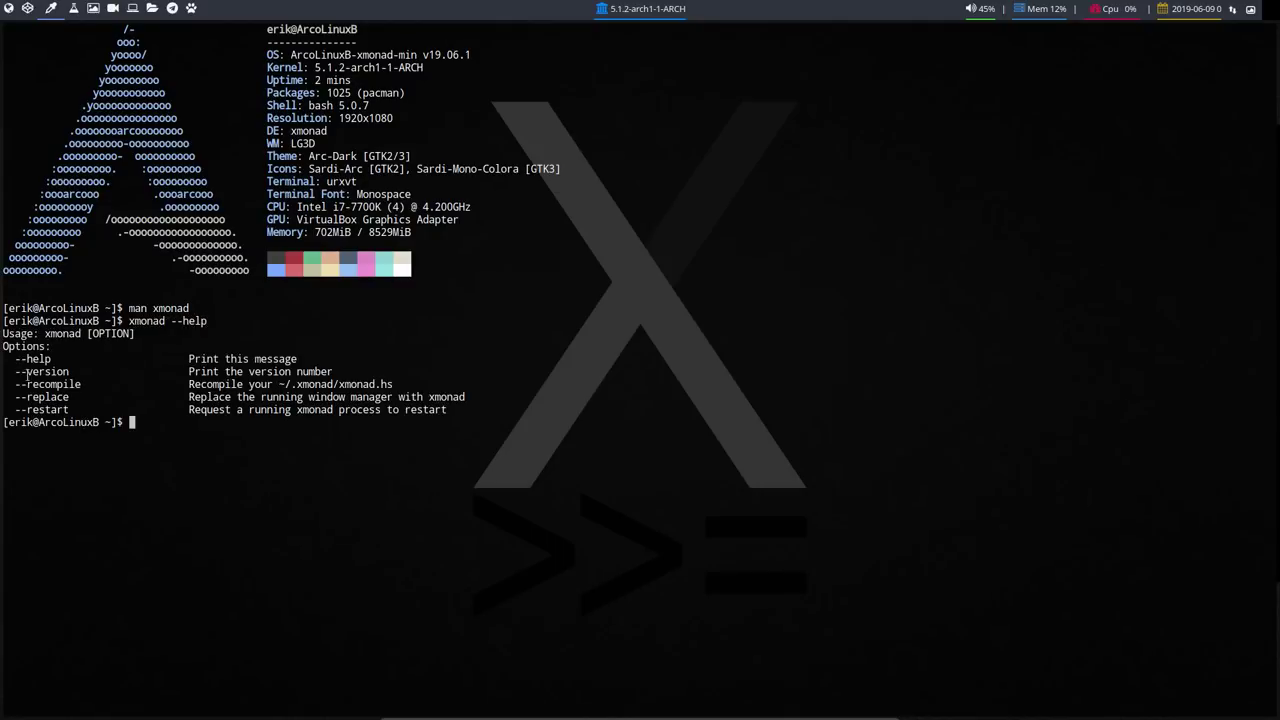
{"action": "left_click_drag", "start_coordinate": [15, 384], "coordinate": [20, 384]}
{"action": "left_click", "coordinate": [77, 514]}
Review the upgrade output in the terminal, then scroll the ArcoLinuxD article down to its video
{"action": "left_click", "coordinate": [27, 8]}
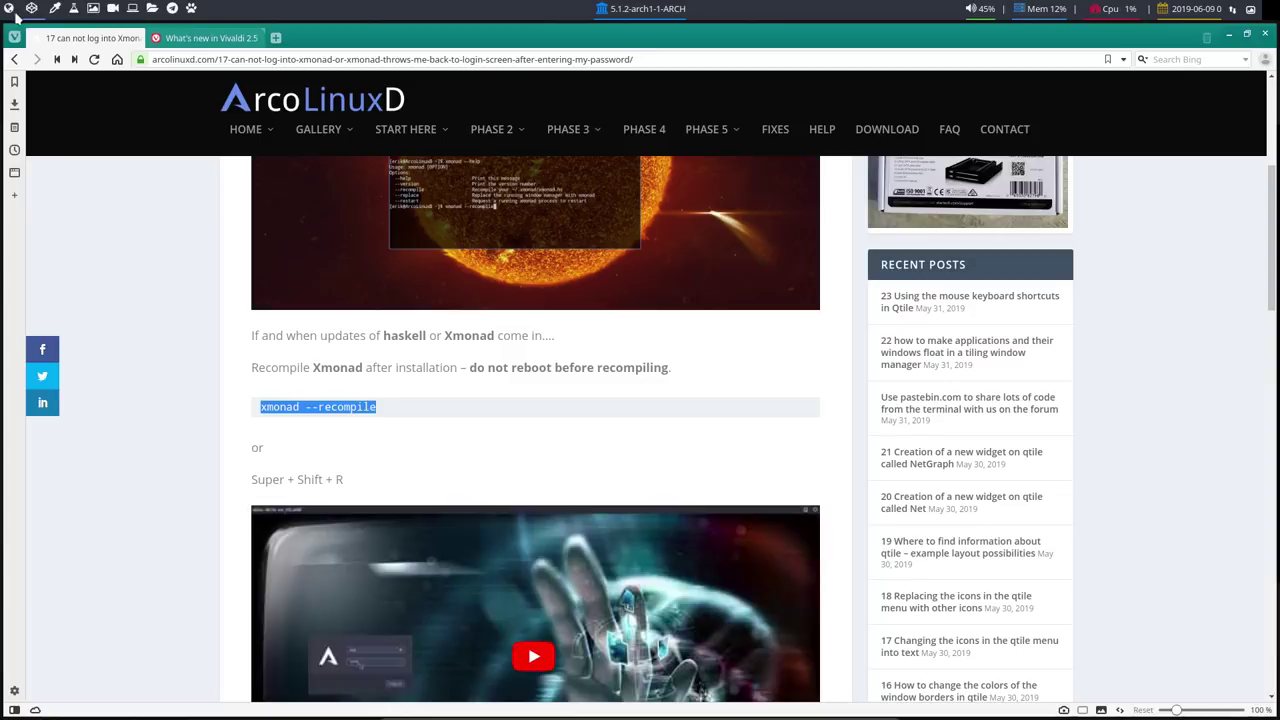
{"action": "left_click", "coordinate": [10, 9]}
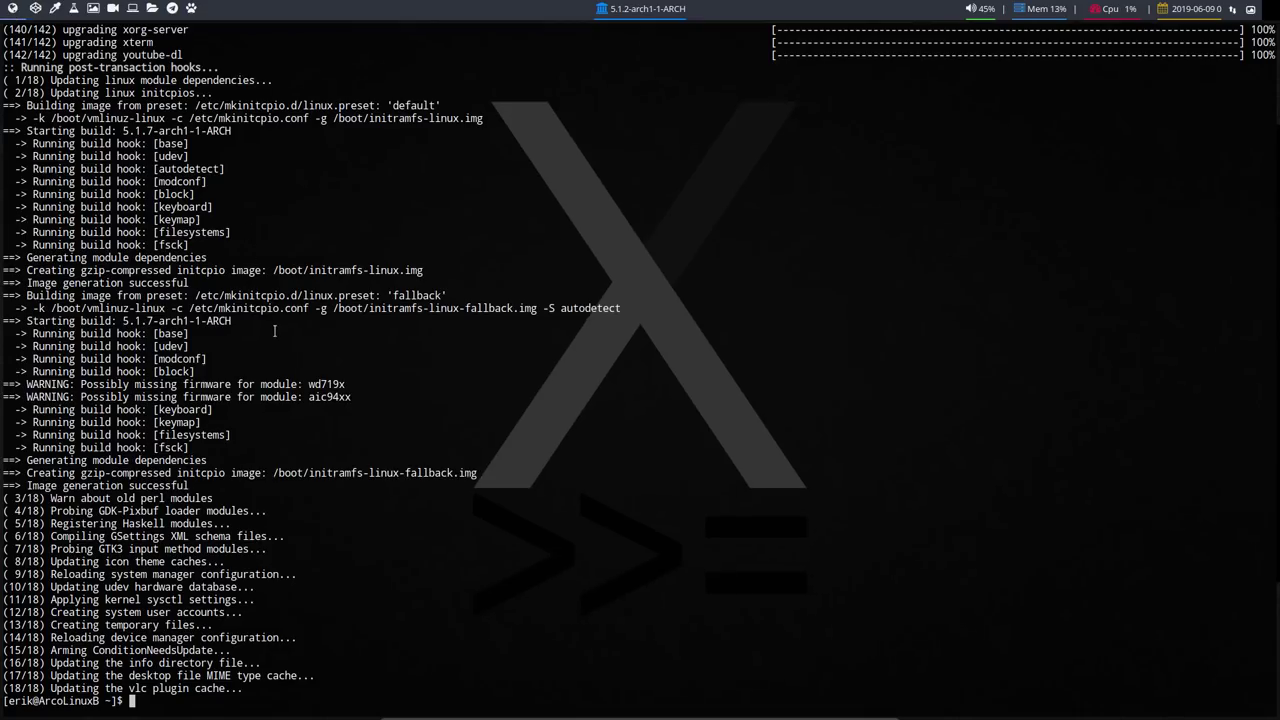
{"action": "scroll", "coordinate": [252, 388], "scroll_direction": "up", "scroll_amount": 12}
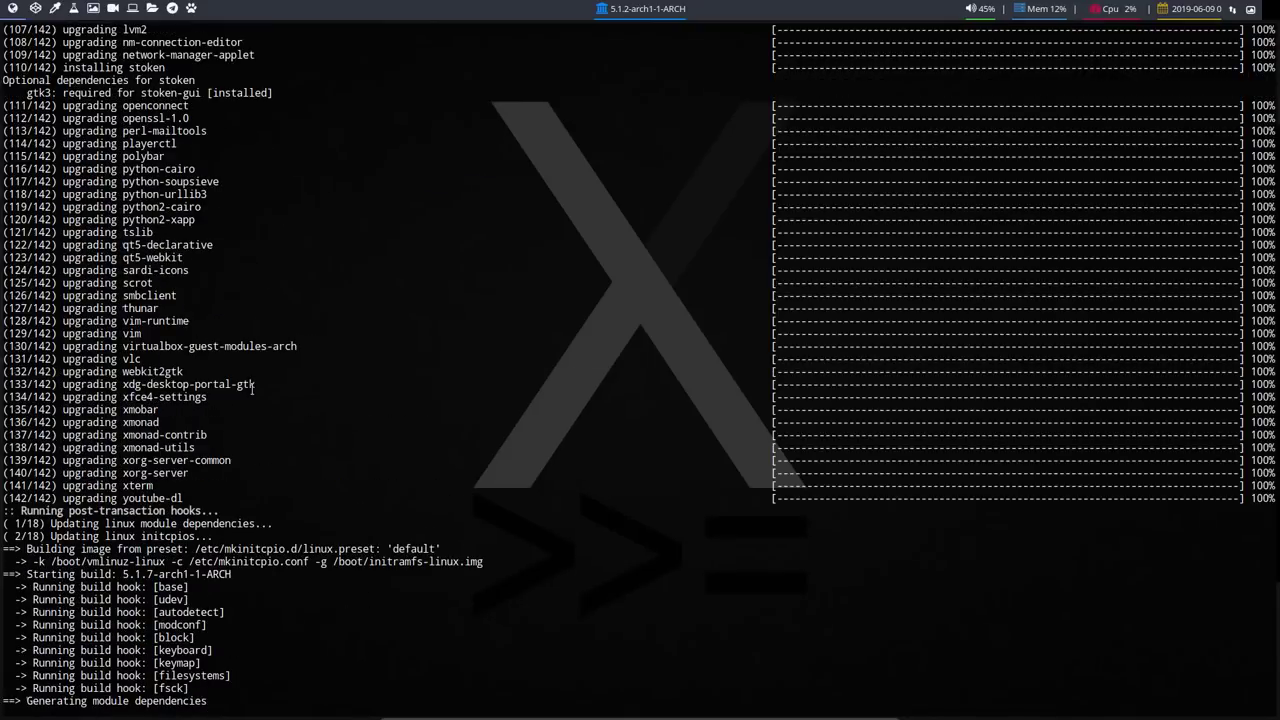
{"action": "scroll", "coordinate": [252, 390], "scroll_direction": "up", "scroll_amount": 15}
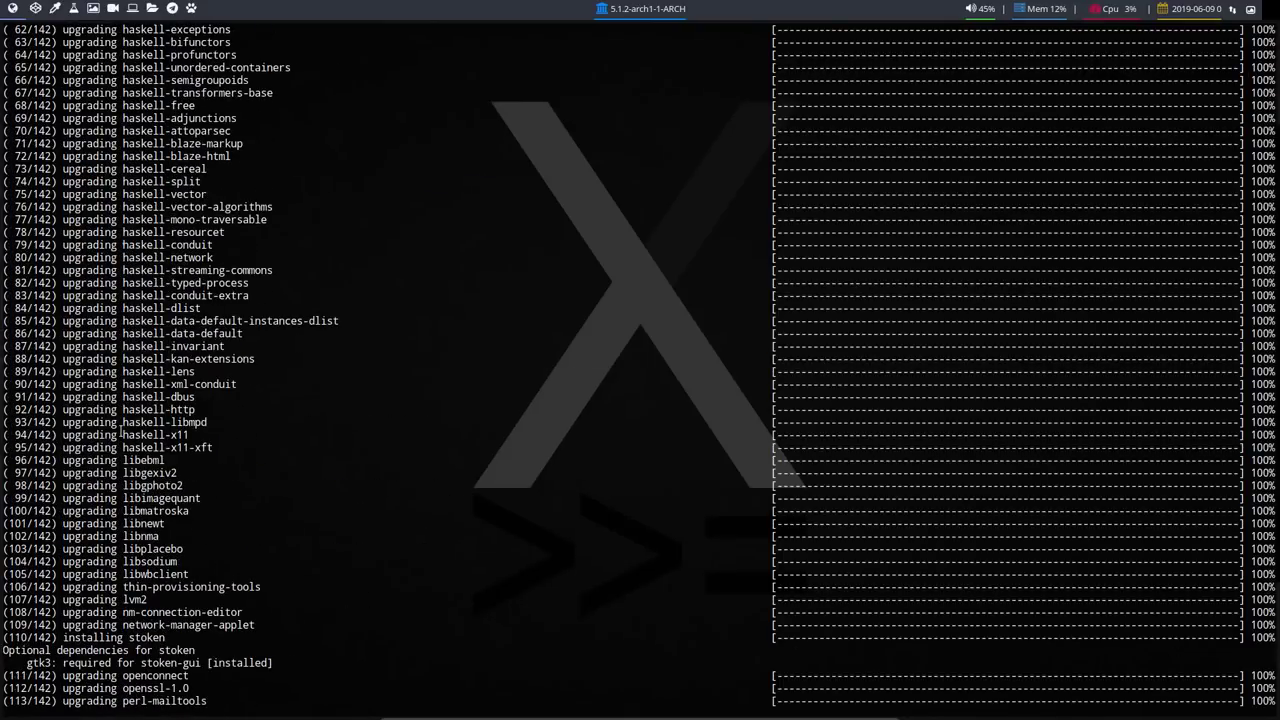
{"action": "left_click", "coordinate": [37, 10]}
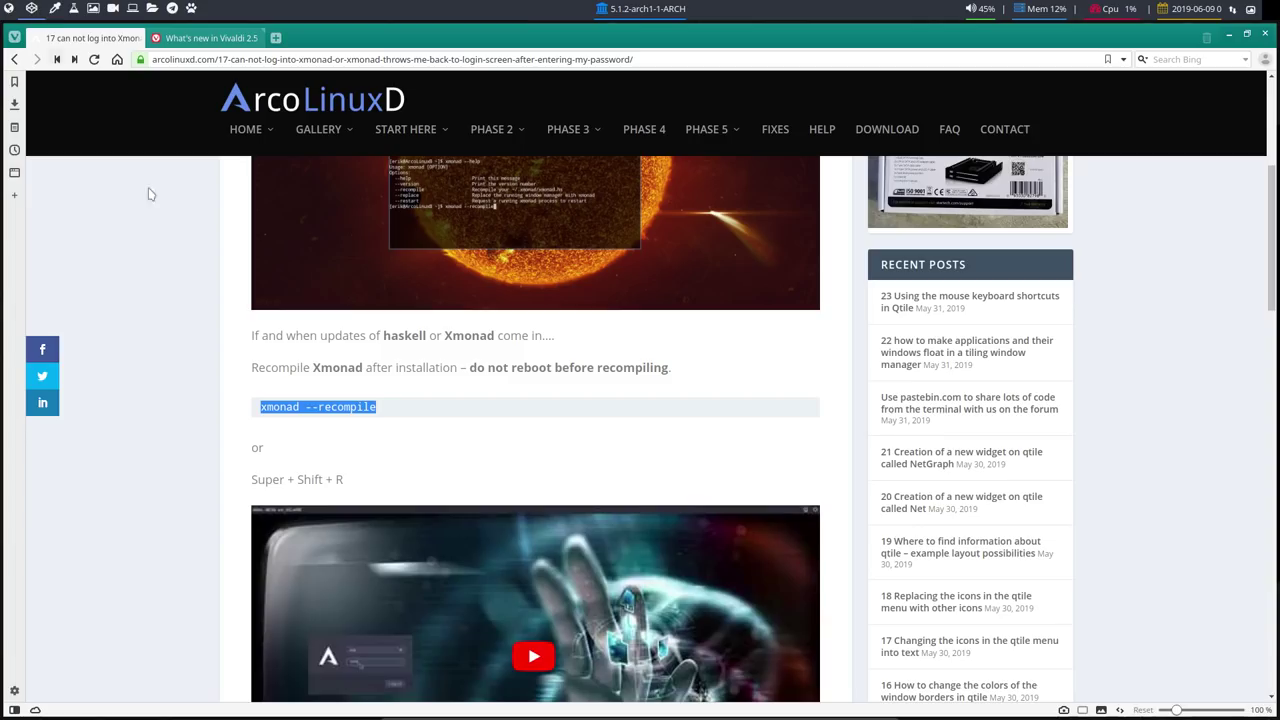
{"action": "scroll", "coordinate": [437, 560], "scroll_direction": "down", "scroll_amount": 3}
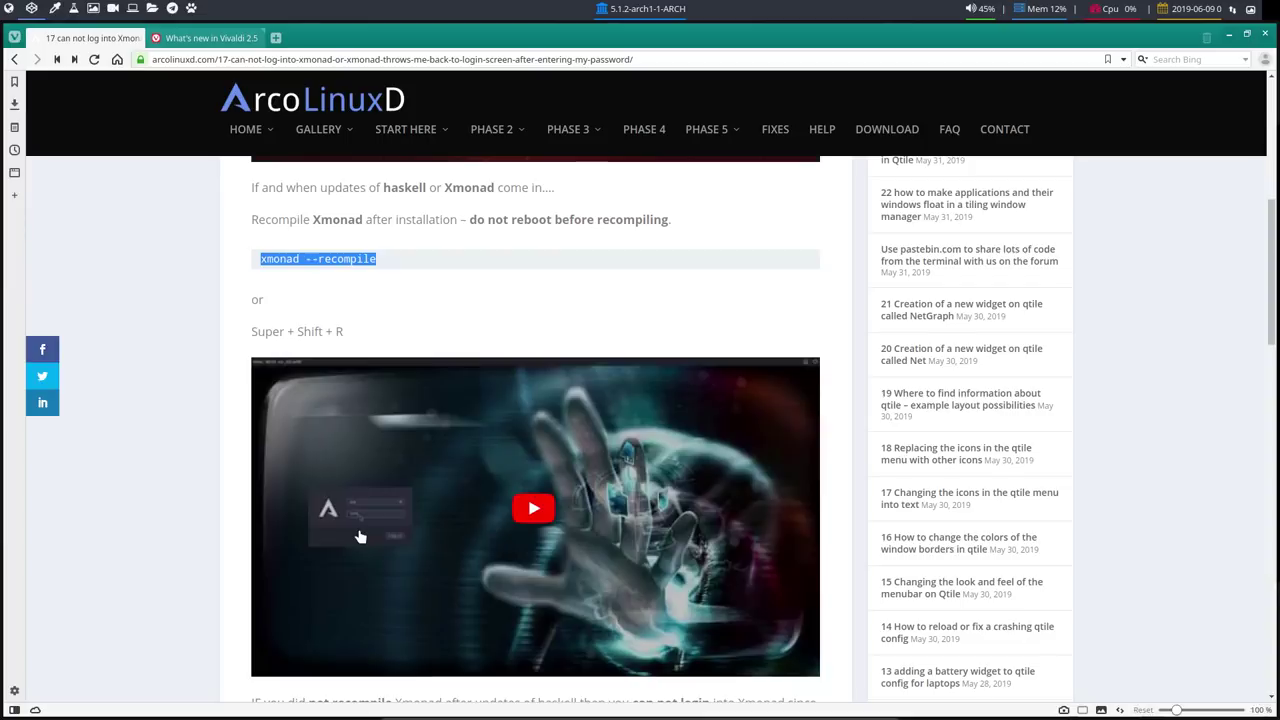
Return to the upgrade terminal on workspace 2 and enter sudo reboot
{"action": "key", "text": "super+2"}
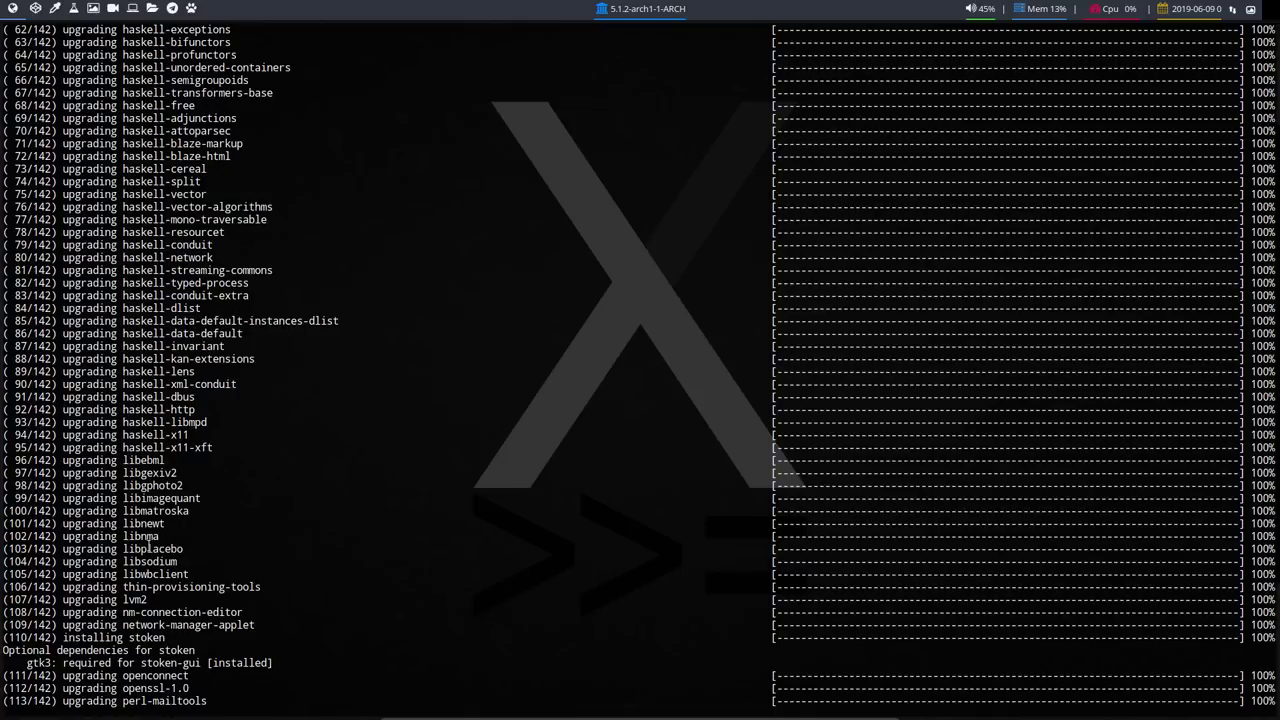
{"action": "type", "text": "sudo reboot"}
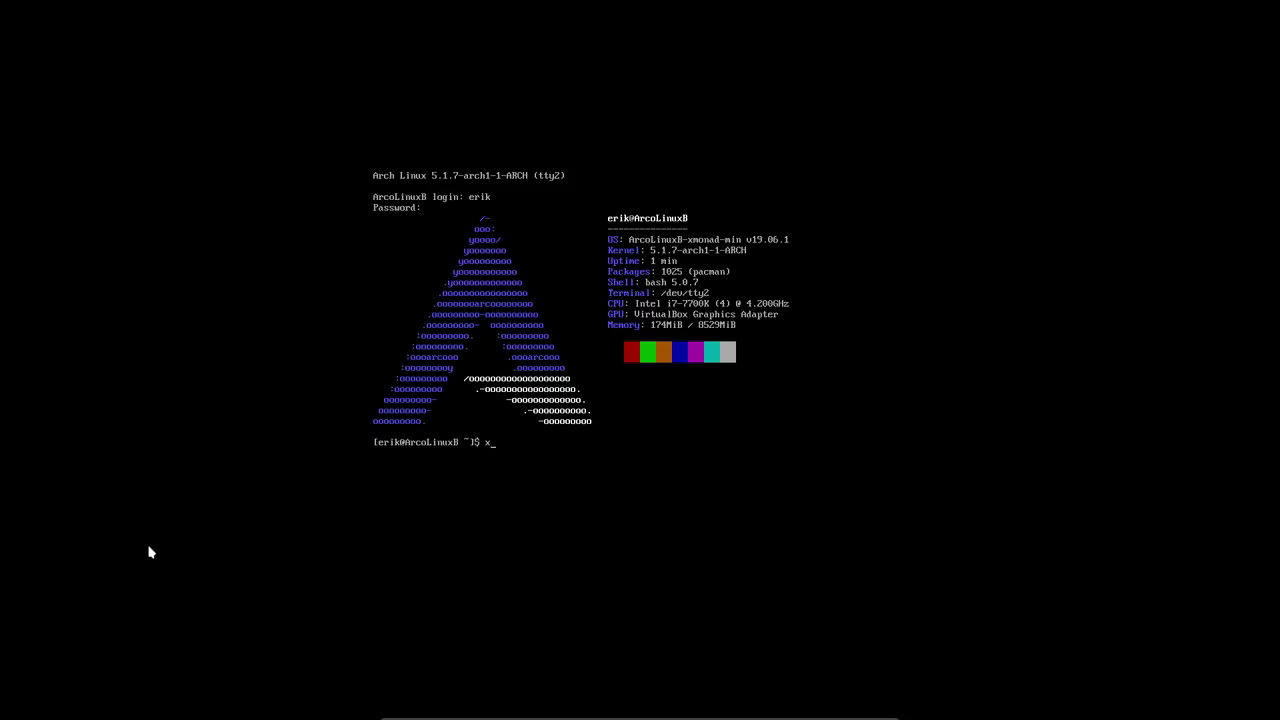
Log in on the tty2 console and run xmonad --recompile
{"action": "type", "text": "monad --recompile"}
{"action": "key", "text": "Return"}
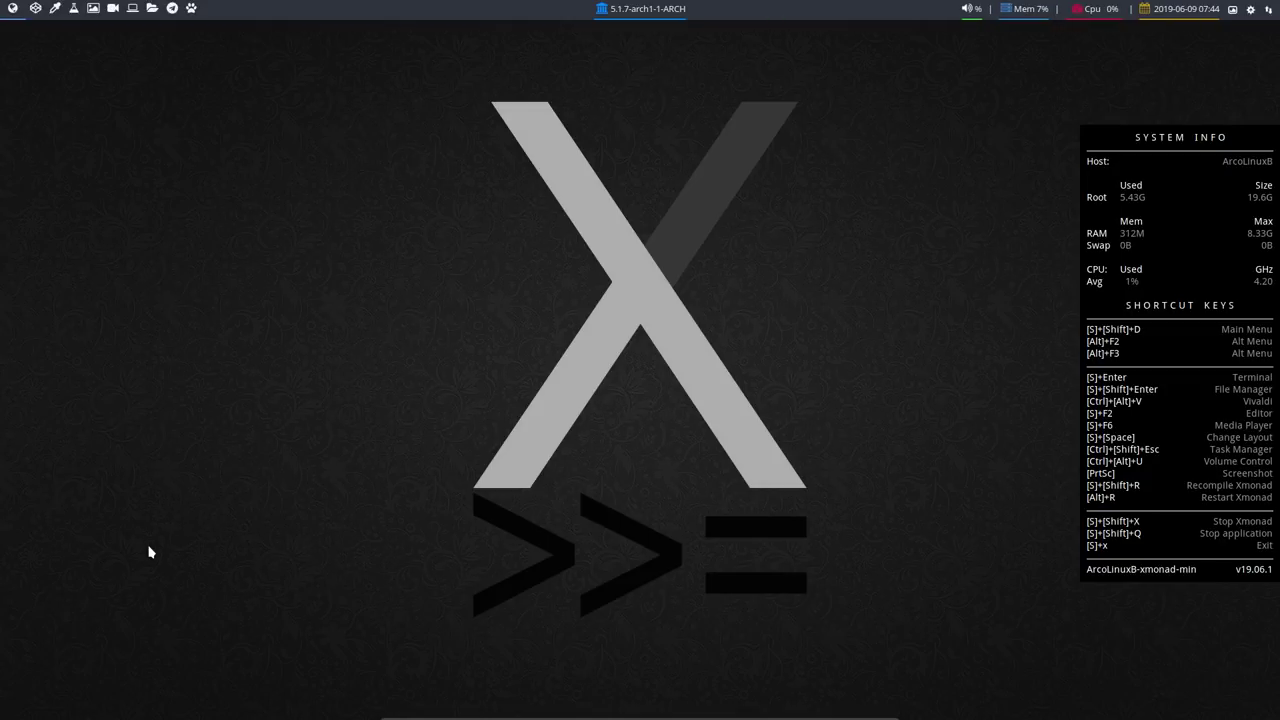
In a new urxvt terminal, run update to confirm the system packages are current
{"action": "key", "text": "super+Return"}
{"action": "type", "text": "update"}
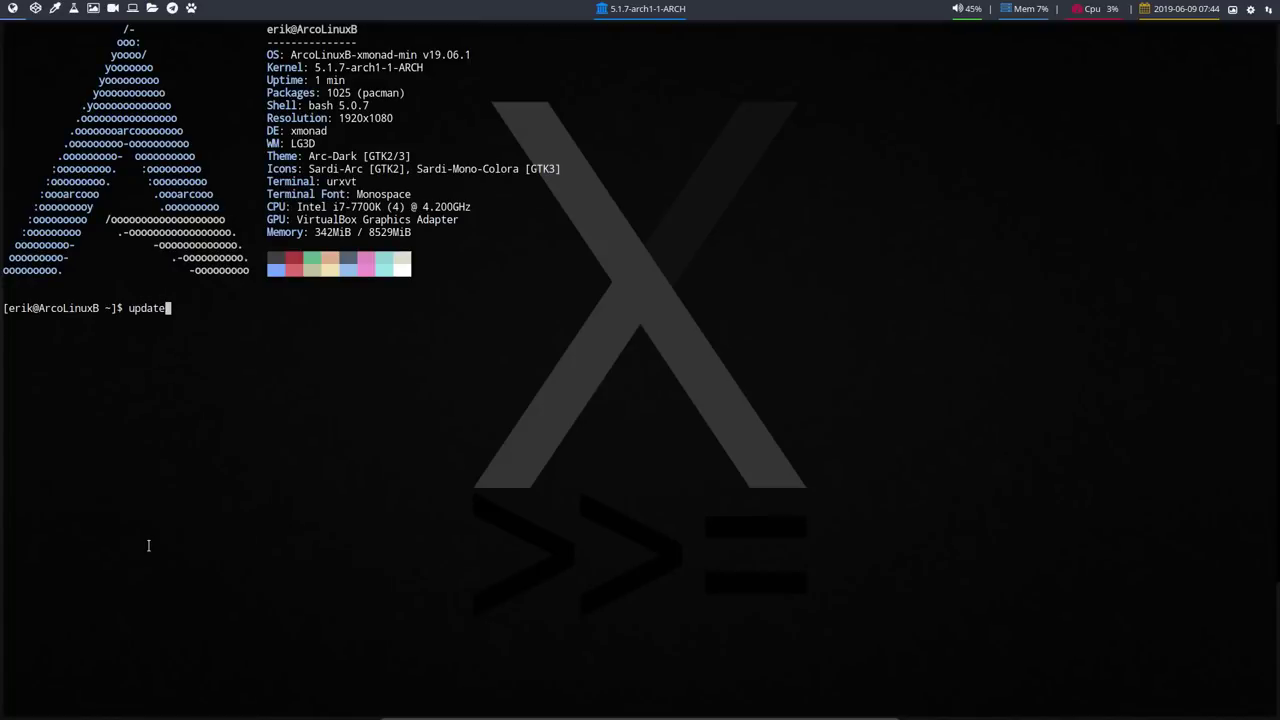
{"action": "key", "text": "Return"}
{"action": "key", "text": "Return"}
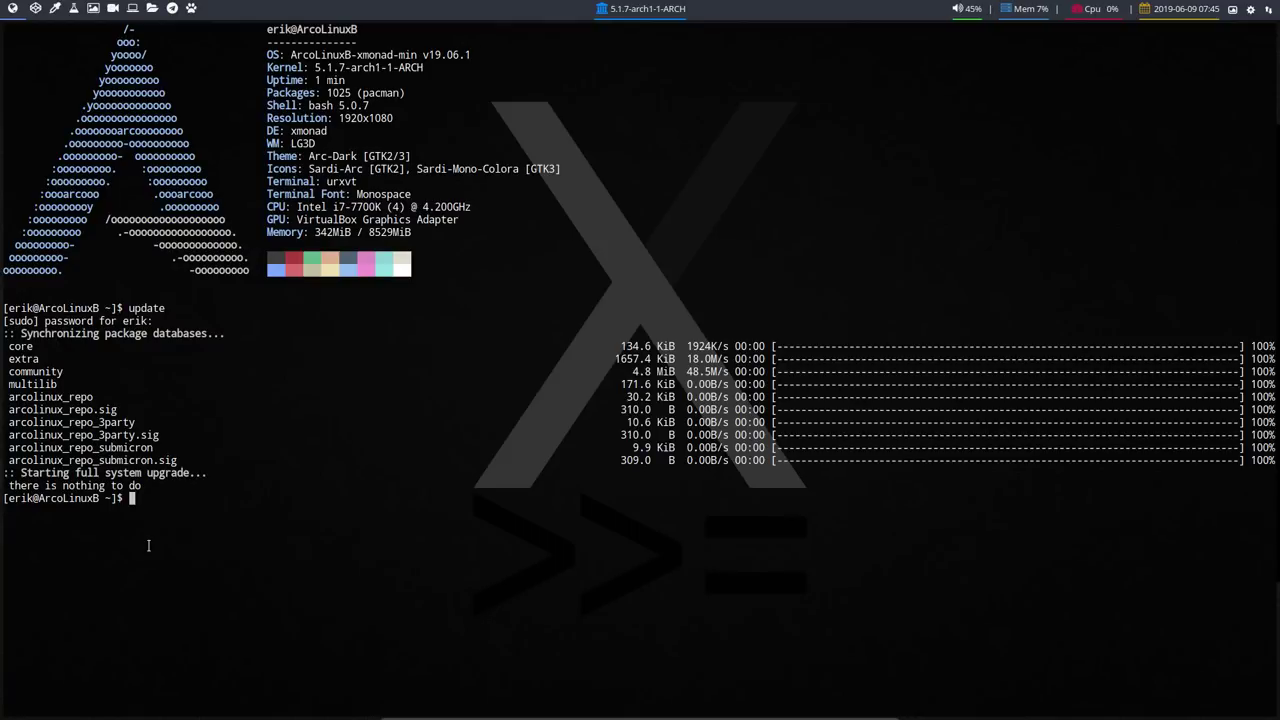
Run pksyua to upgrade the AUR packages trizen and vivaldi
{"action": "type", "text": "pksyua"}
{"action": "key", "text": "Return"}
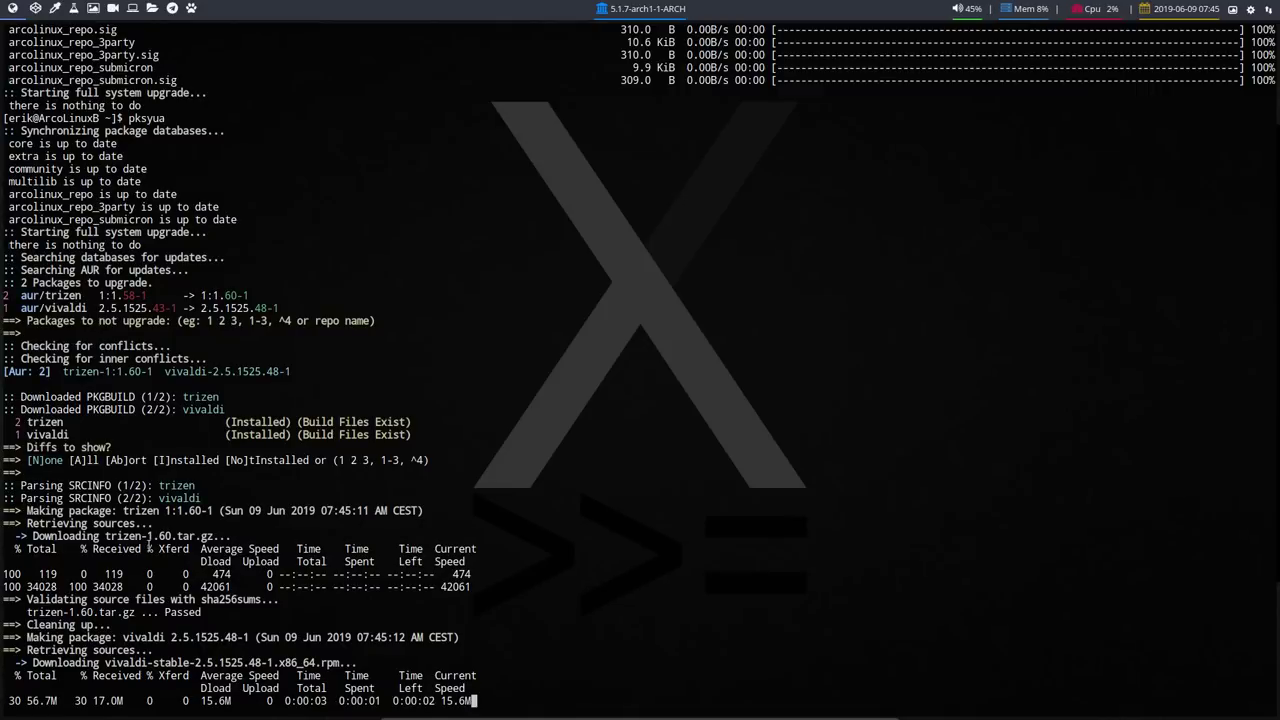
{"action": "key", "text": "Control_R+f"}
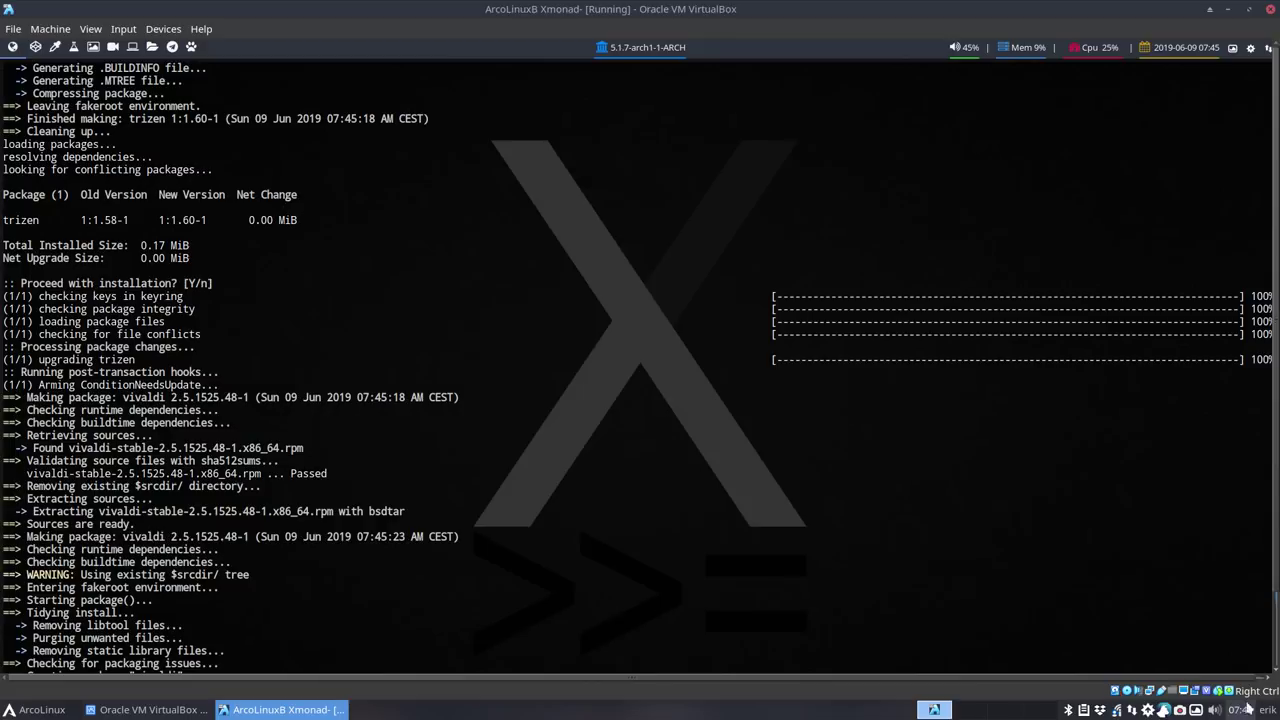
{"action": "right_click", "coordinate": [1186, 710]}
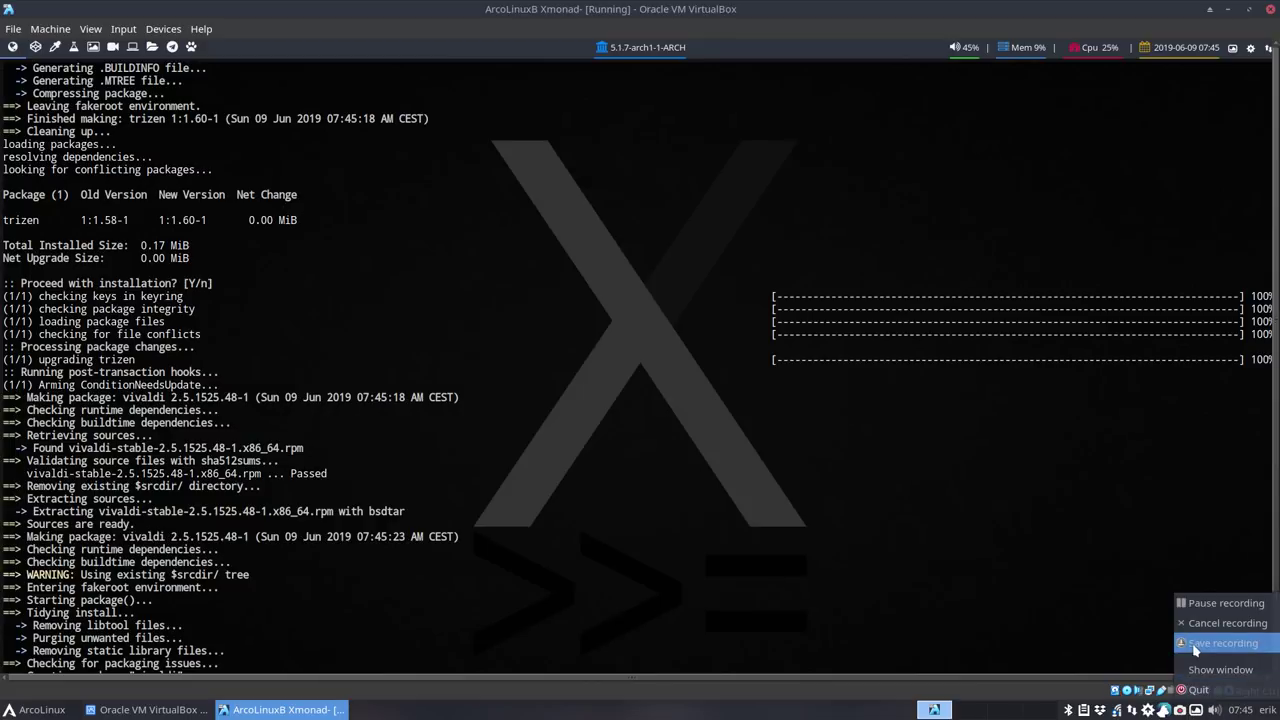